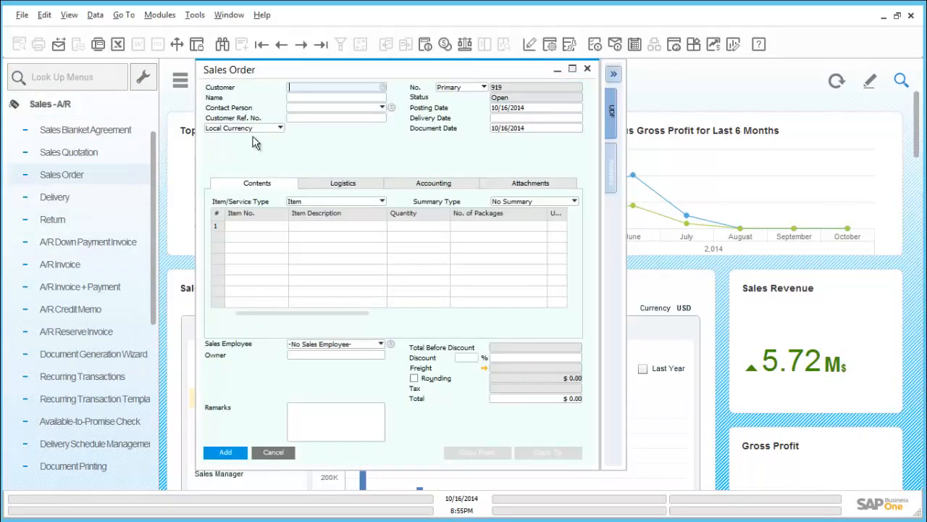
# Display the most recent sales order and examine its item line across to the in-stock, committed and ordered quantities
pyautogui.click(283, 45)
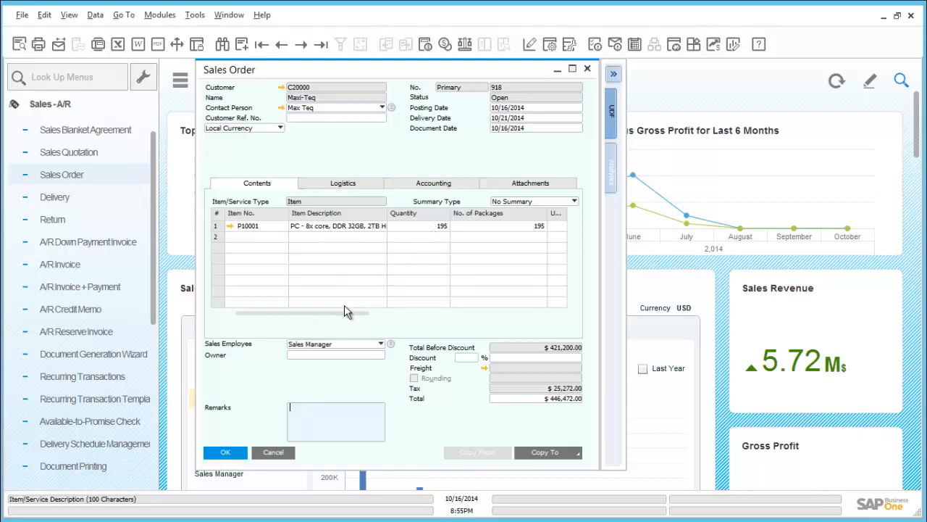
pyautogui.moveTo(344, 314); pyautogui.dragTo(551, 296)
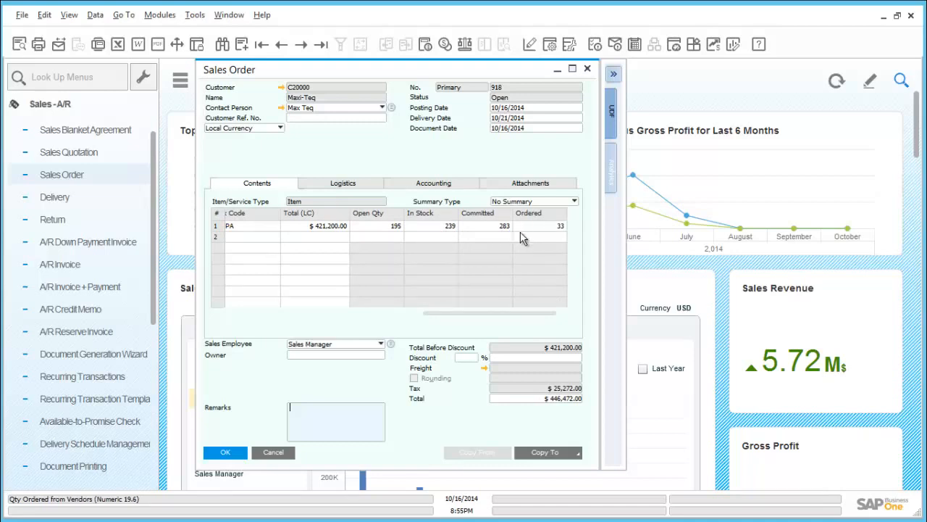
pyautogui.moveTo(424, 315); pyautogui.dragTo(241, 317)
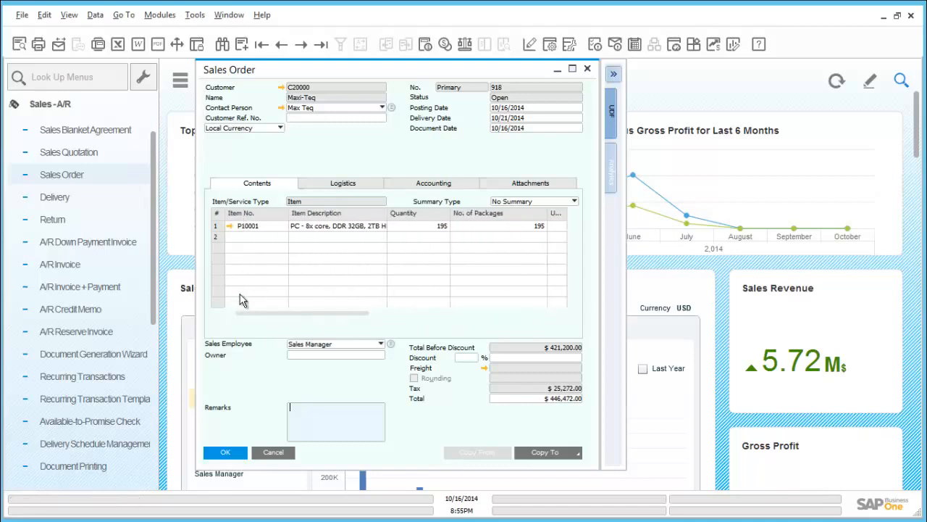
# Open item P10001's master data through the order line's bill of materials and view its inventory data by warehouse
pyautogui.click(230, 226)
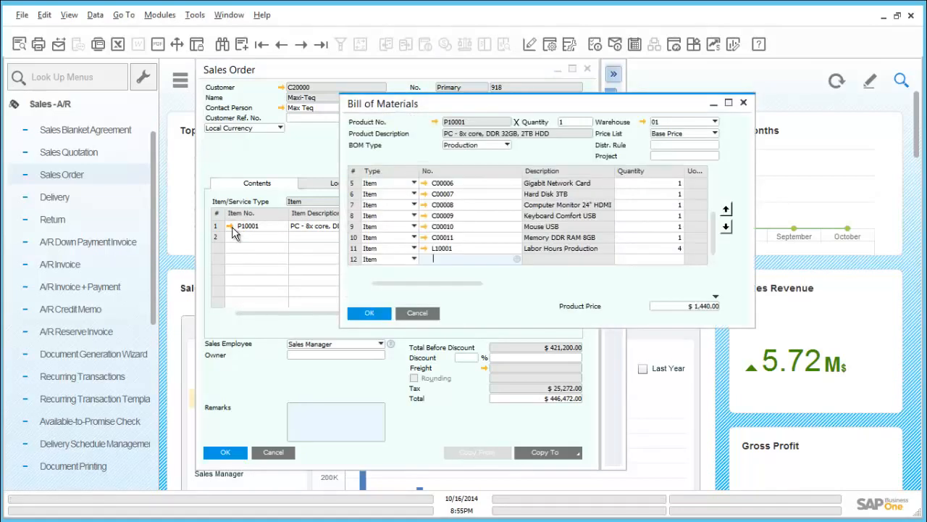
pyautogui.click(435, 122)
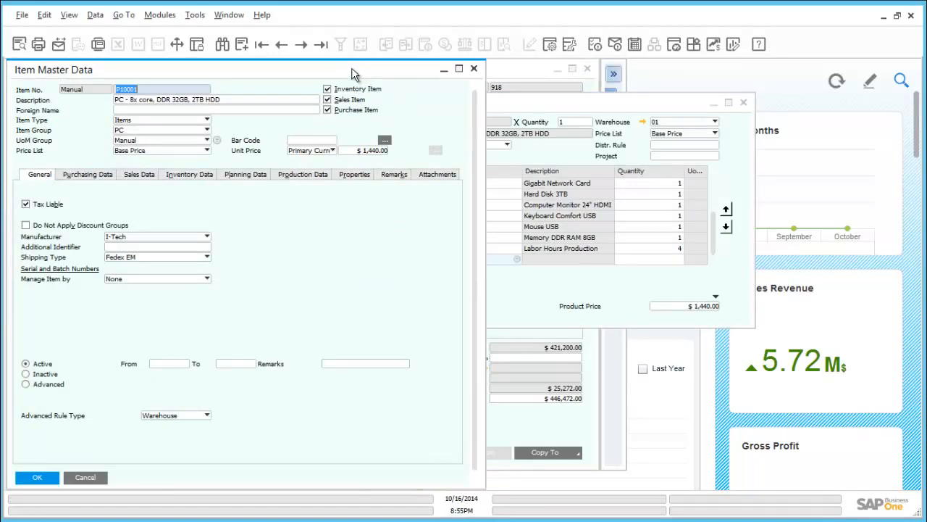
pyautogui.moveTo(351, 68); pyautogui.dragTo(469, 69)
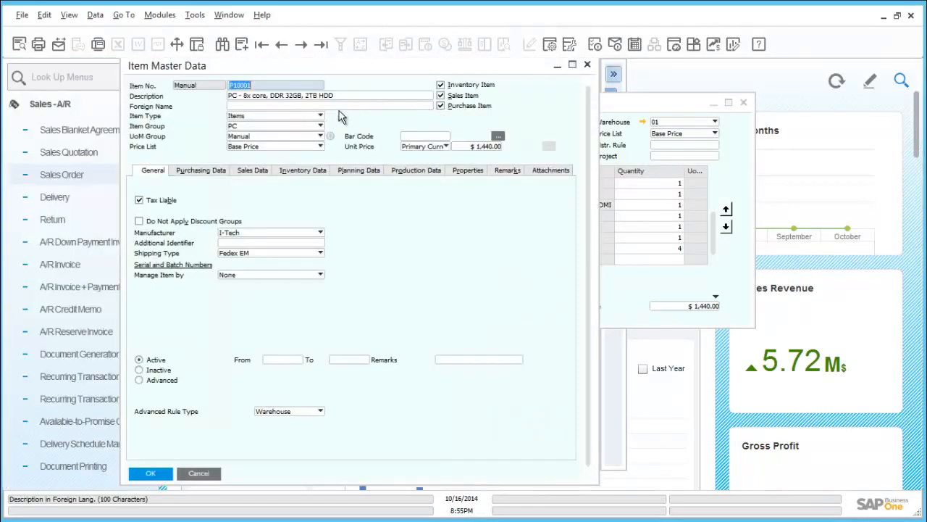
pyautogui.click(326, 172)
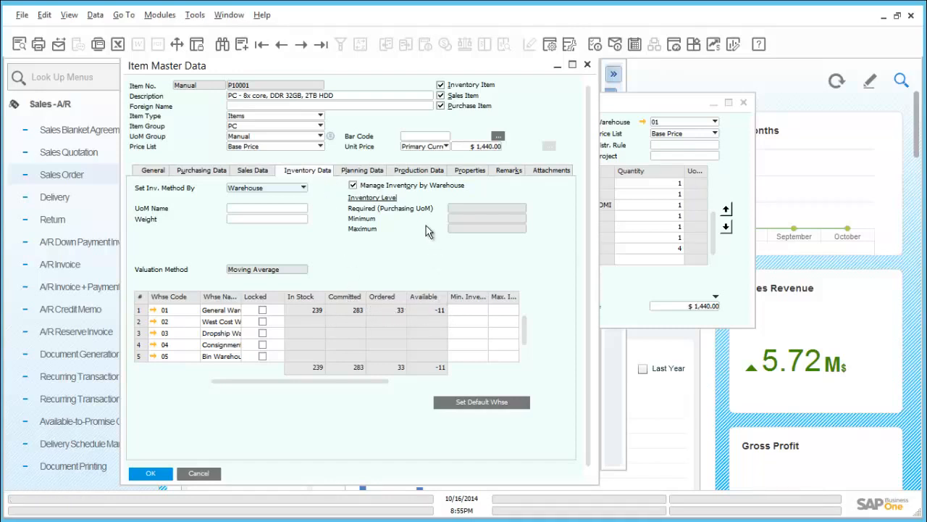
# Check item P10001's planning data and procurement method, and close the item, its bill of materials and the sales order
pyautogui.click(378, 172)
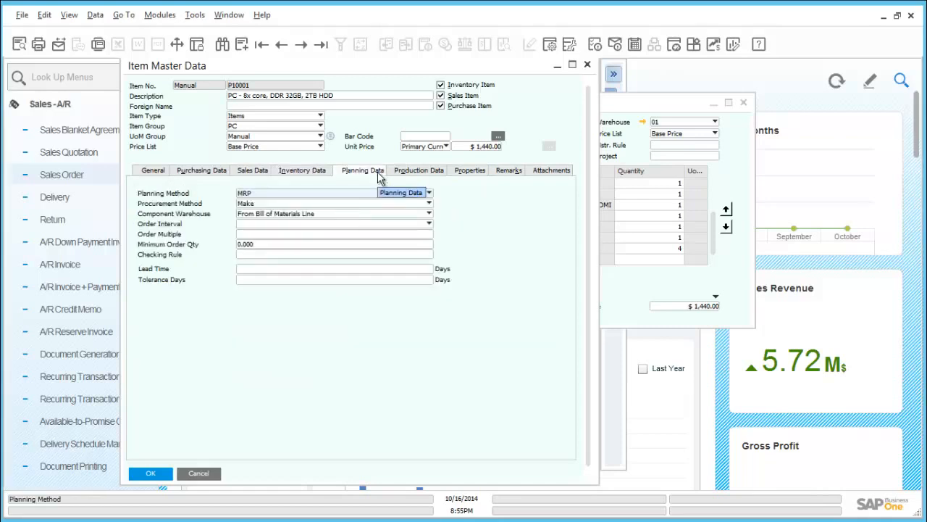
pyautogui.click(276, 203)
pyautogui.click(277, 207)
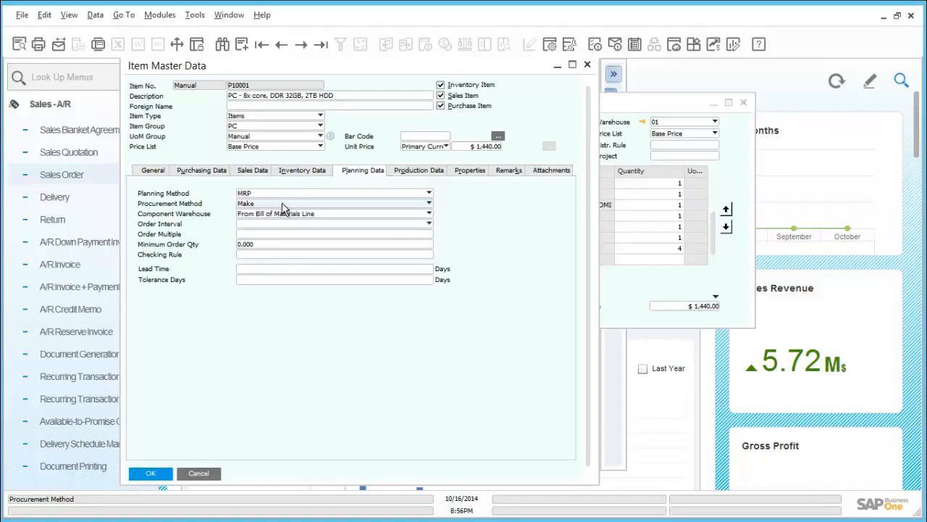
pyautogui.click(215, 473)
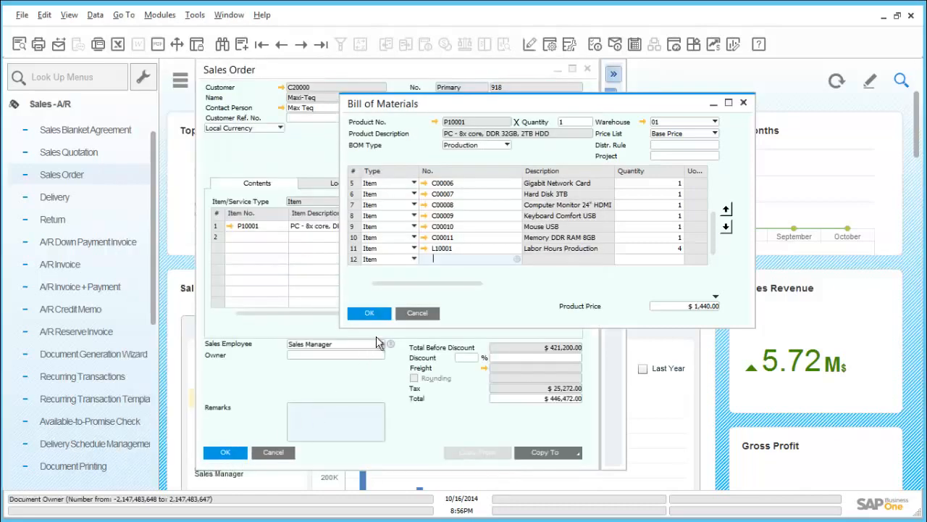
pyautogui.click(408, 315)
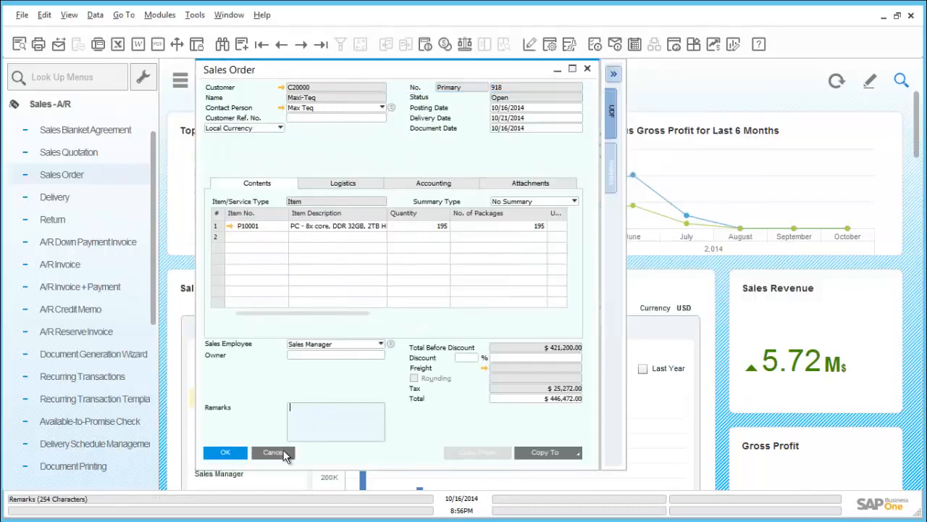
pyautogui.click(279, 453)
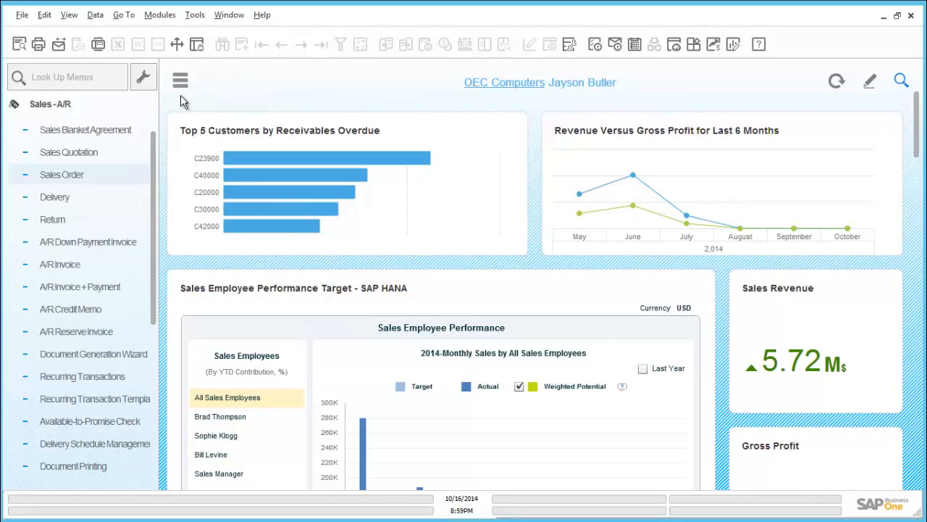
# Start a new production order for product P10001, chosen from the list of bills of materials
pyautogui.click(69, 103)
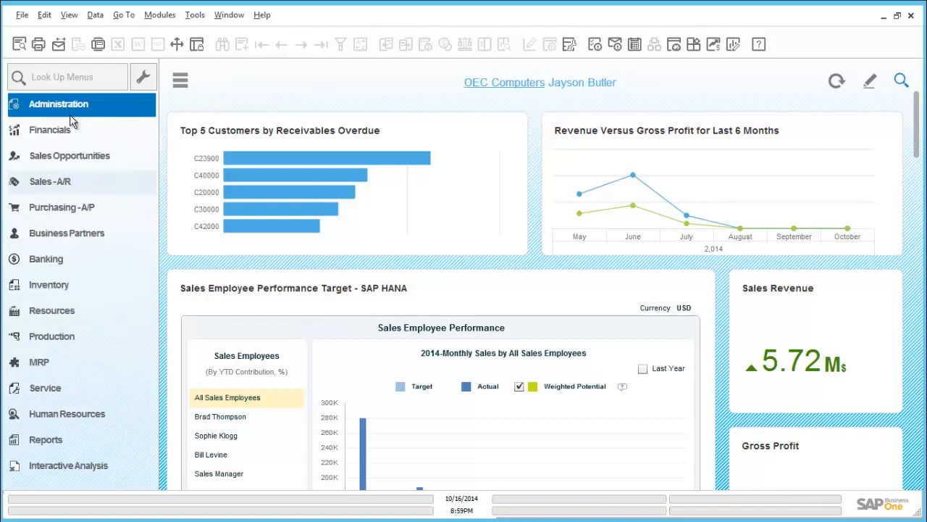
pyautogui.click(77, 337)
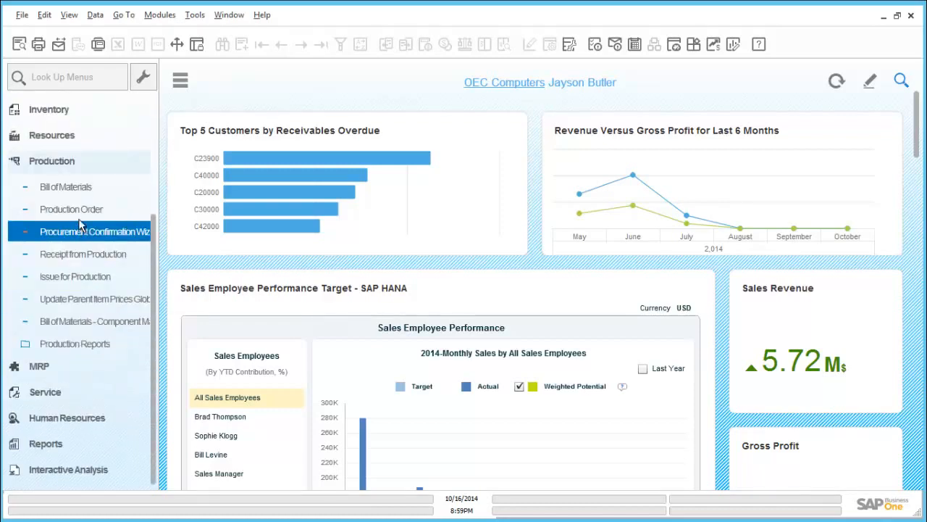
pyautogui.click(80, 210)
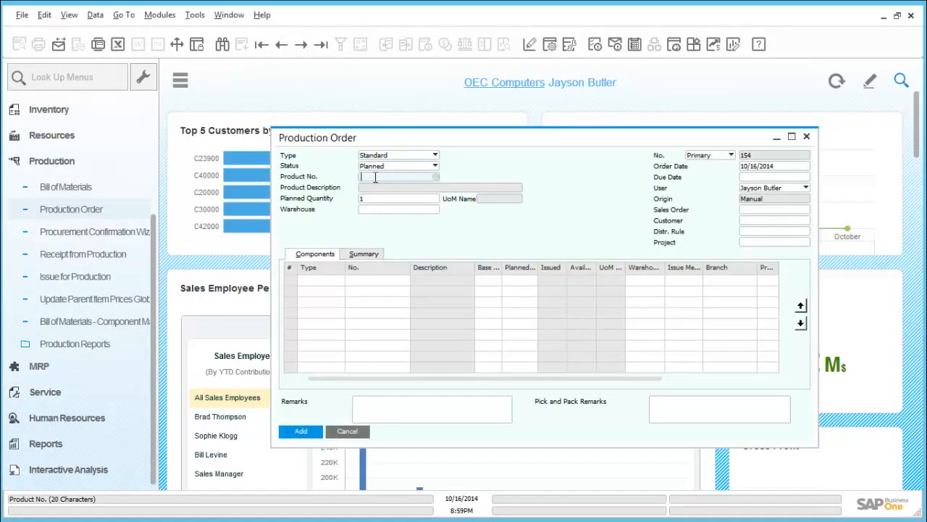
pyautogui.press('Tab')
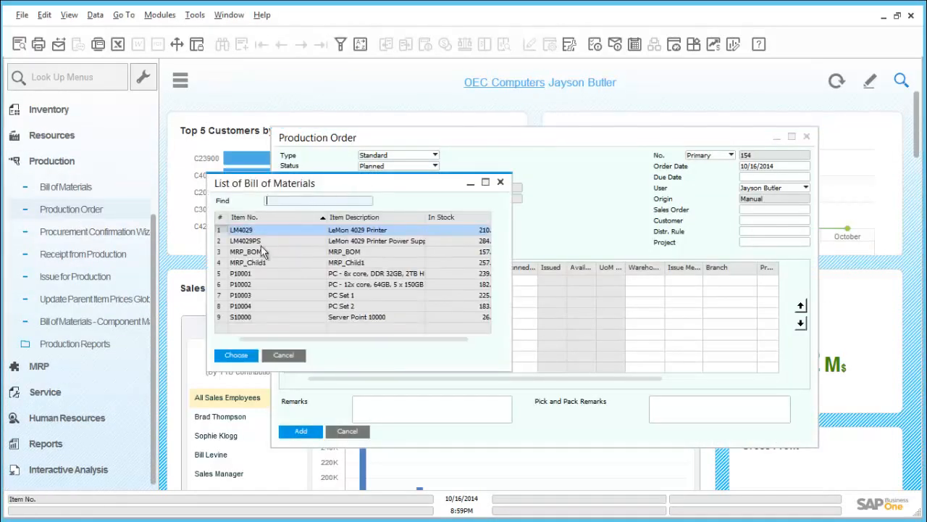
pyautogui.doubleClick(267, 273)
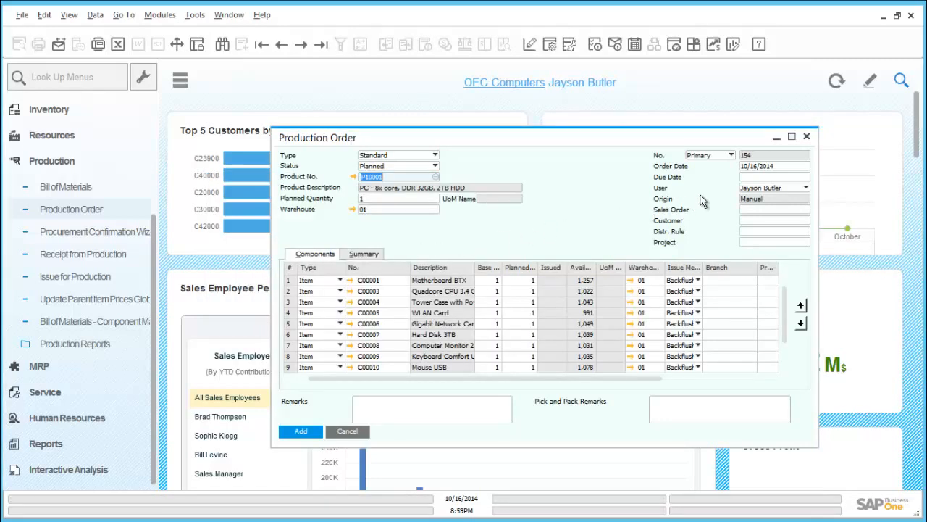
# Set the production order's due date to 10/21/2014, link it to the reviewed sales order, and close it without adding it
pyautogui.click(749, 178)
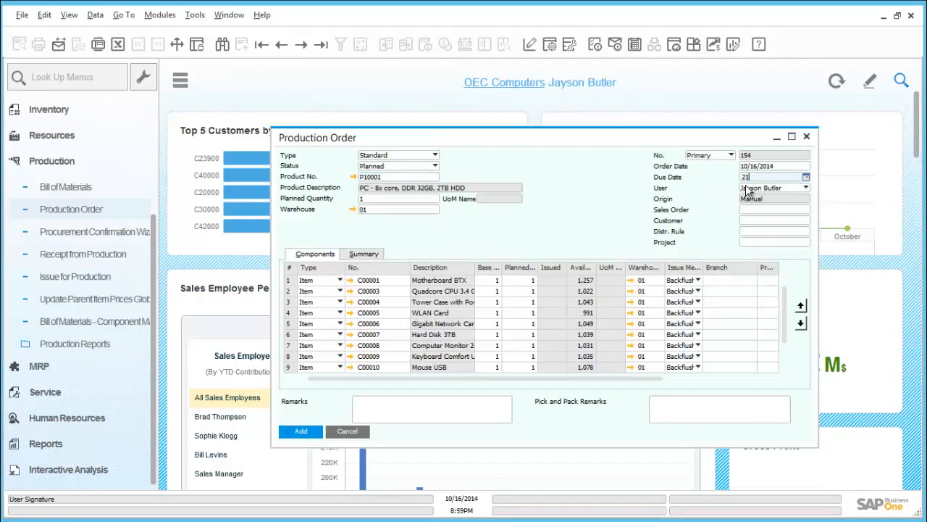
pyautogui.press('Tab')
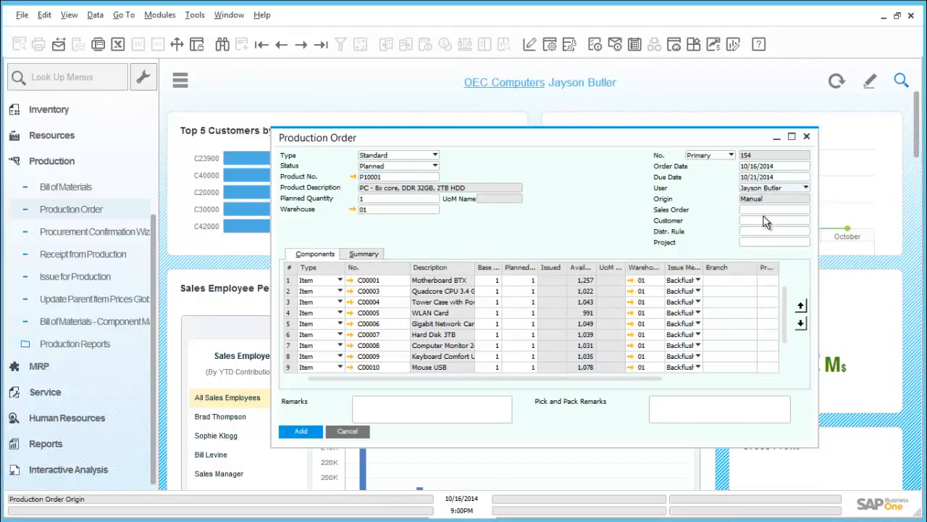
pyautogui.click(767, 212)
pyautogui.write('918')
pyautogui.click(764, 231)
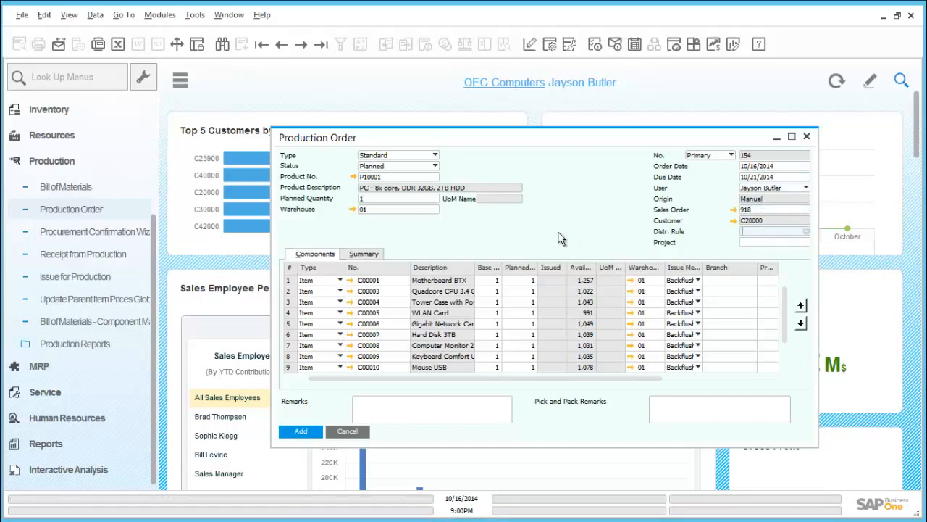
pyautogui.click(808, 137)
pyautogui.click(427, 307)
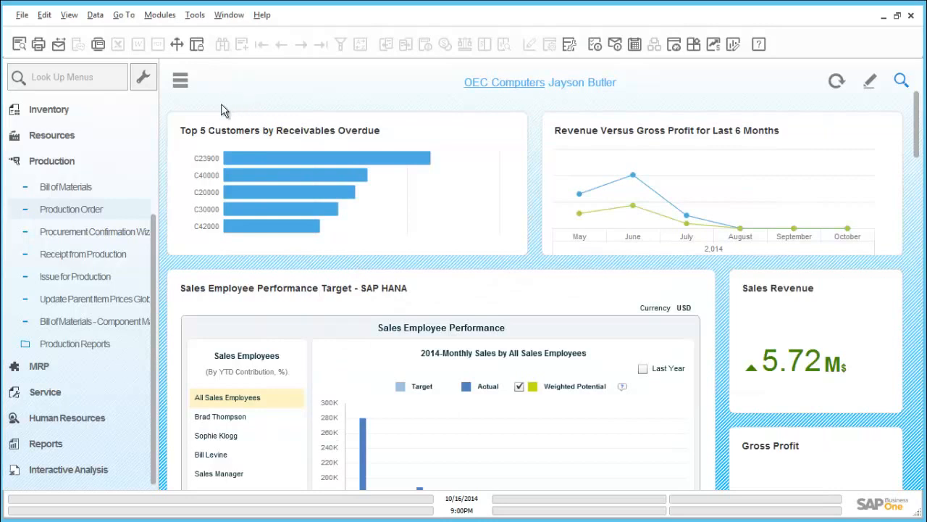
# Start the MRP Wizard and select the existing scenario AW 2014
pyautogui.click(85, 163)
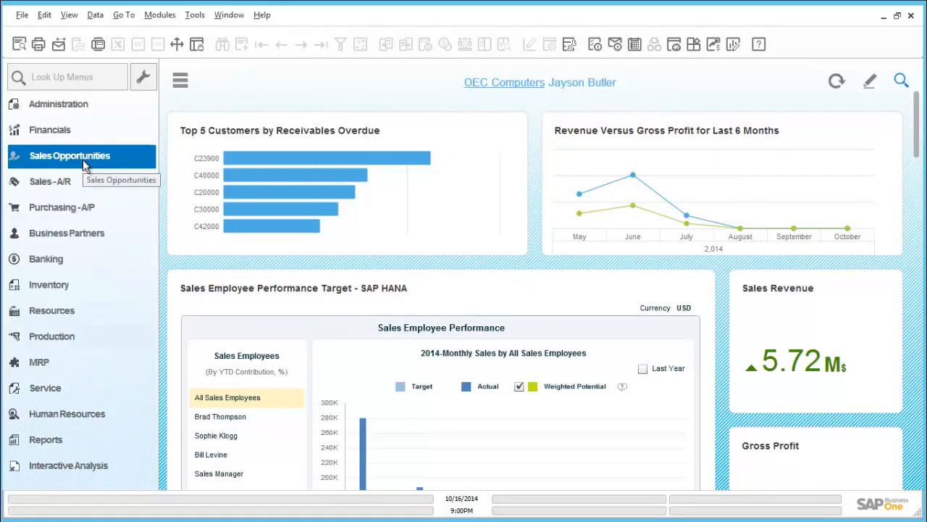
pyautogui.click(47, 363)
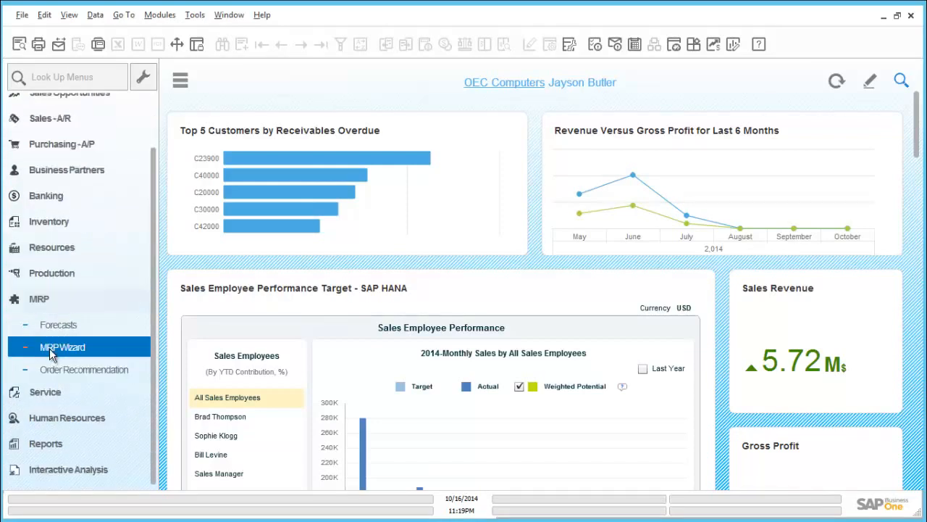
pyautogui.click(53, 351)
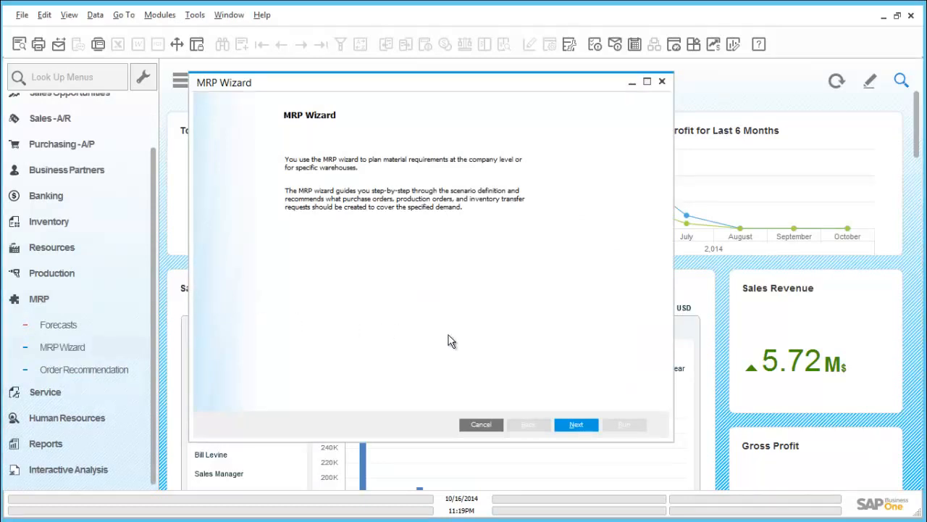
pyautogui.click(576, 426)
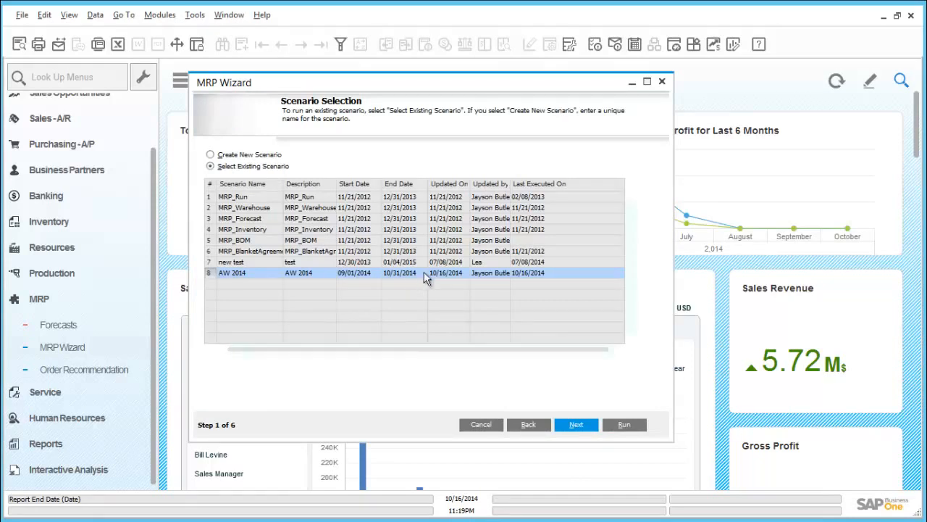
pyautogui.click(576, 425)
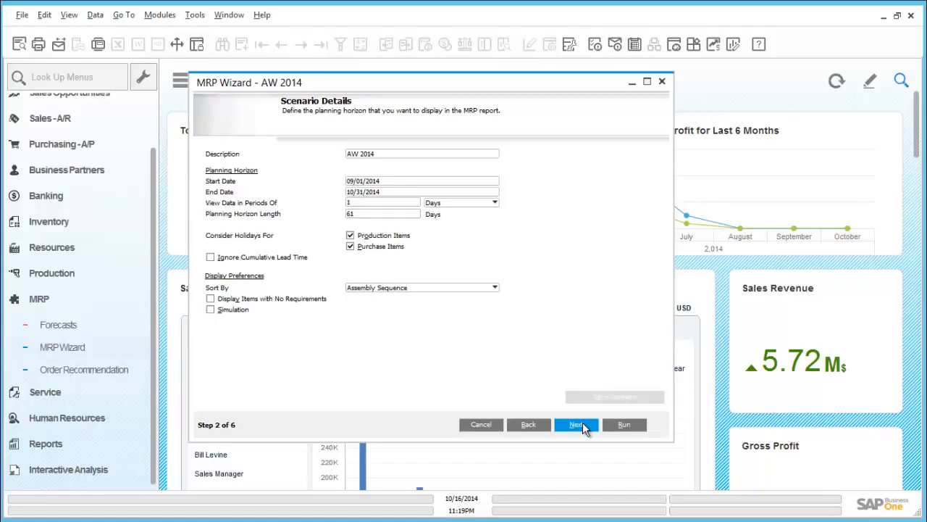
# Run the MRP calculation with the scenario's existing settings, and save the recommendations before finishing the wizard
pyautogui.click(576, 425)
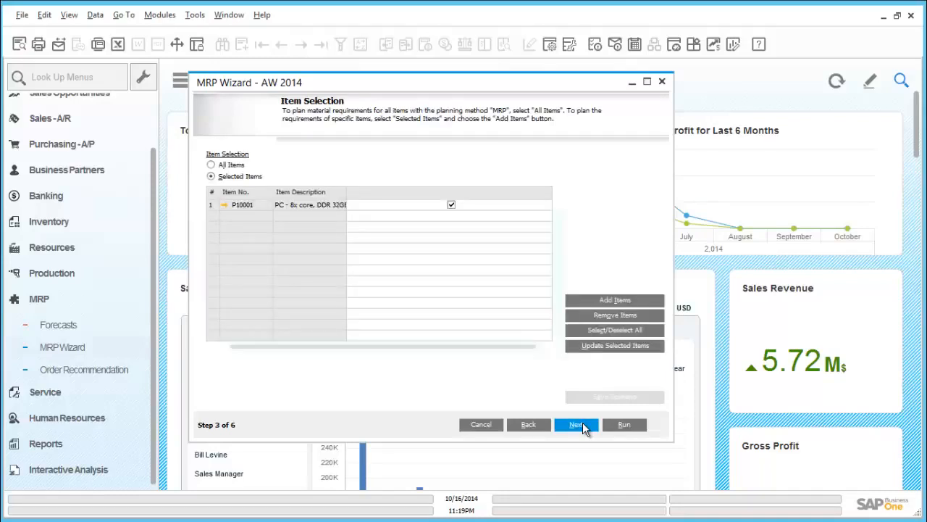
pyautogui.click(577, 425)
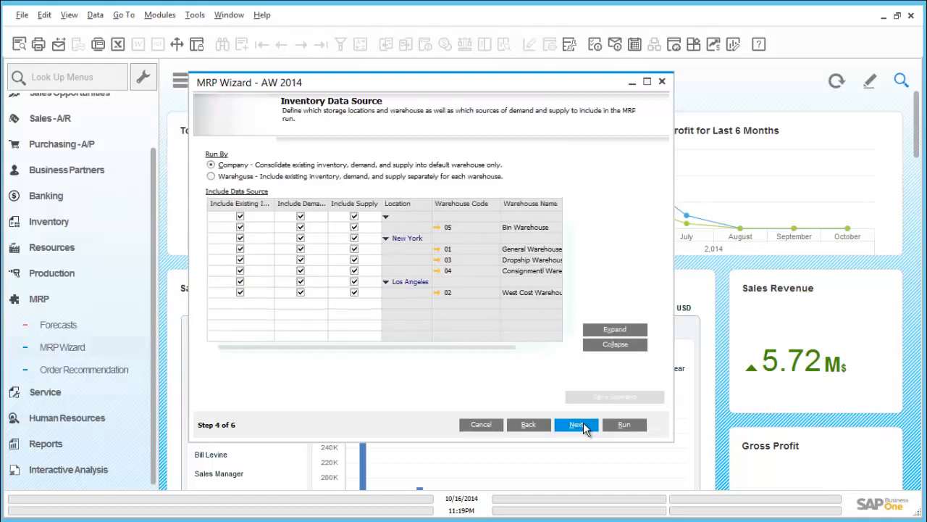
pyautogui.click(577, 425)
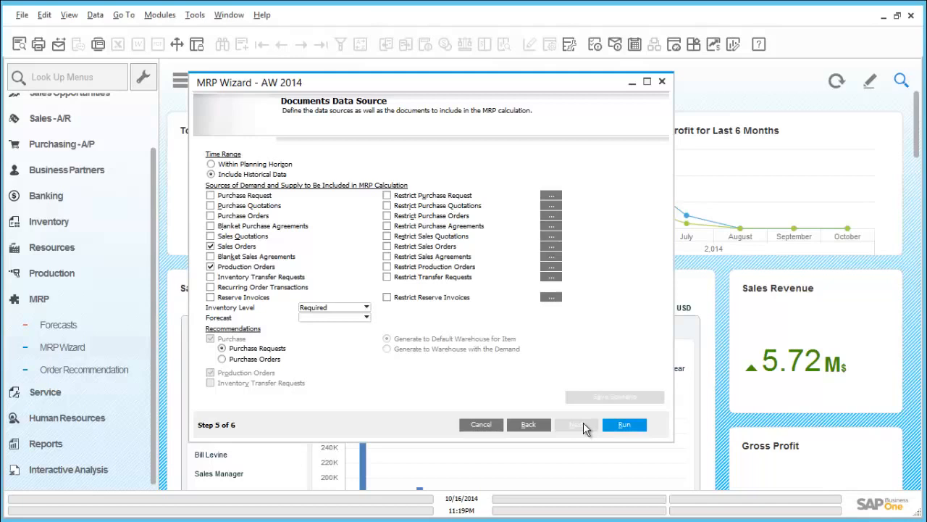
pyautogui.click(622, 426)
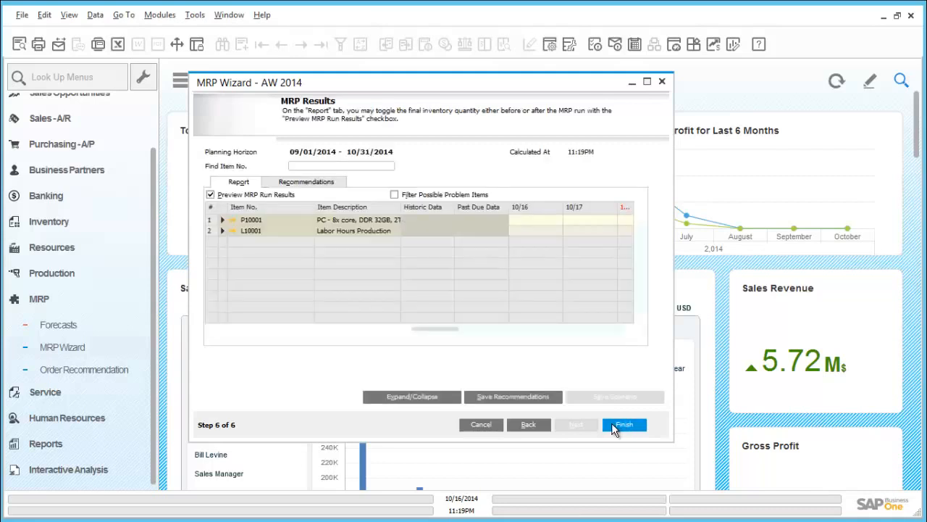
pyautogui.click(528, 397)
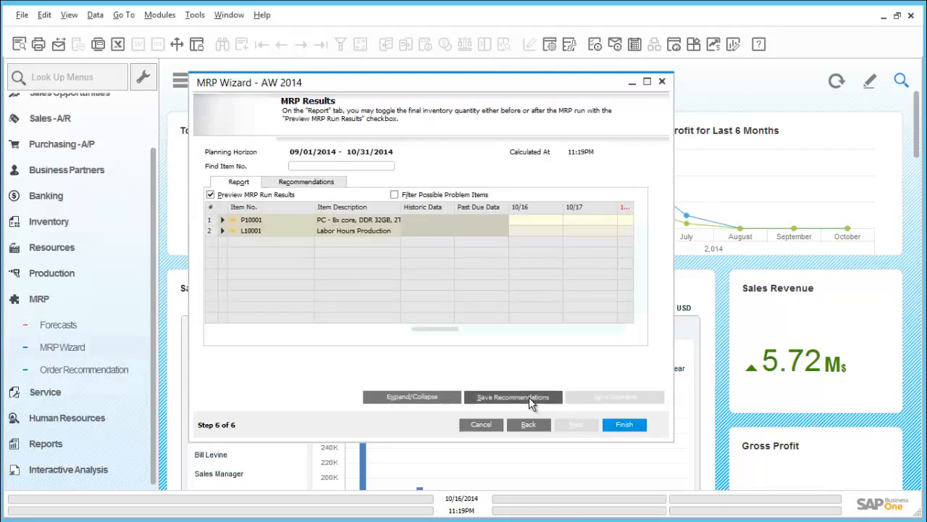
pyautogui.click(625, 426)
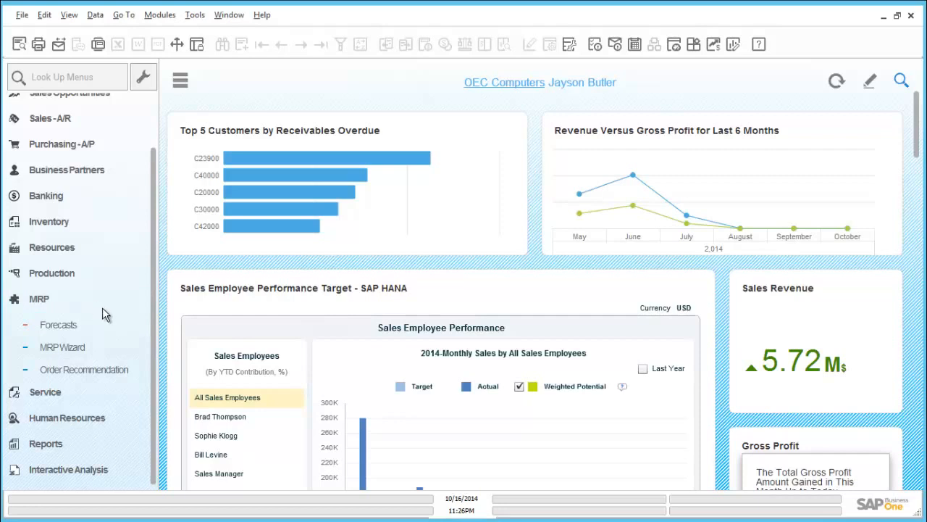
# Open the order recommendations for scenario AW 2014 with all order types and examine the recommended orders' quantities and MRP columns
pyautogui.click(107, 369)
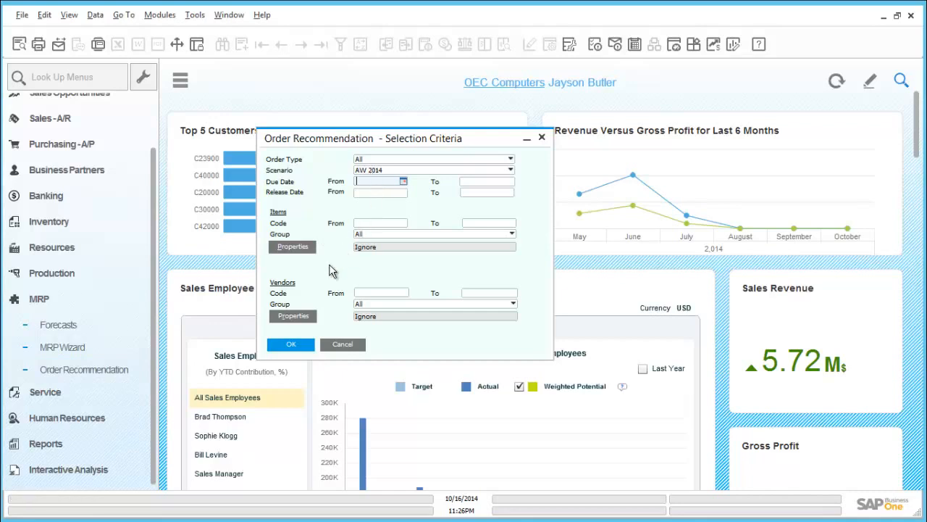
pyautogui.click(292, 345)
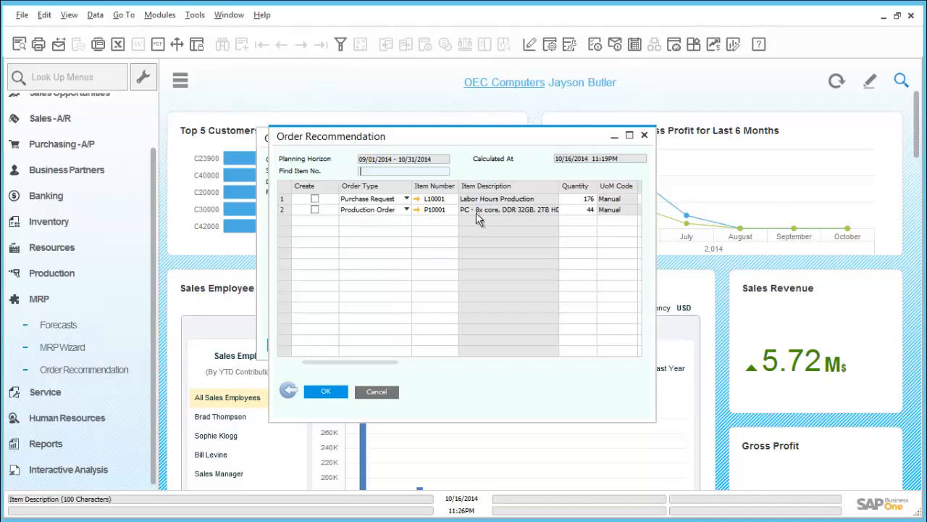
pyautogui.moveTo(388, 361); pyautogui.dragTo(438, 358)
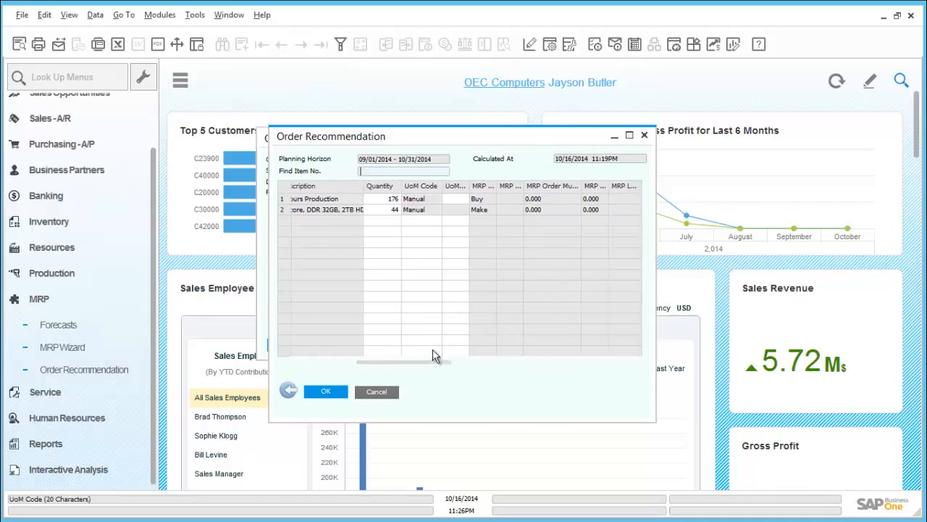
# Create the recommended production order for item P10001 and close the order recommendations and their selection criteria
pyautogui.click(385, 211)
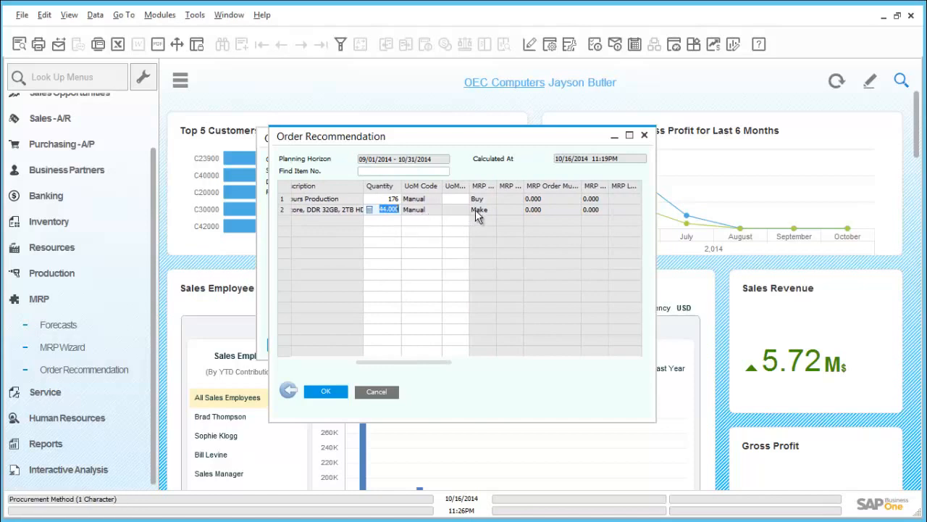
pyautogui.moveTo(446, 361); pyautogui.dragTo(504, 356)
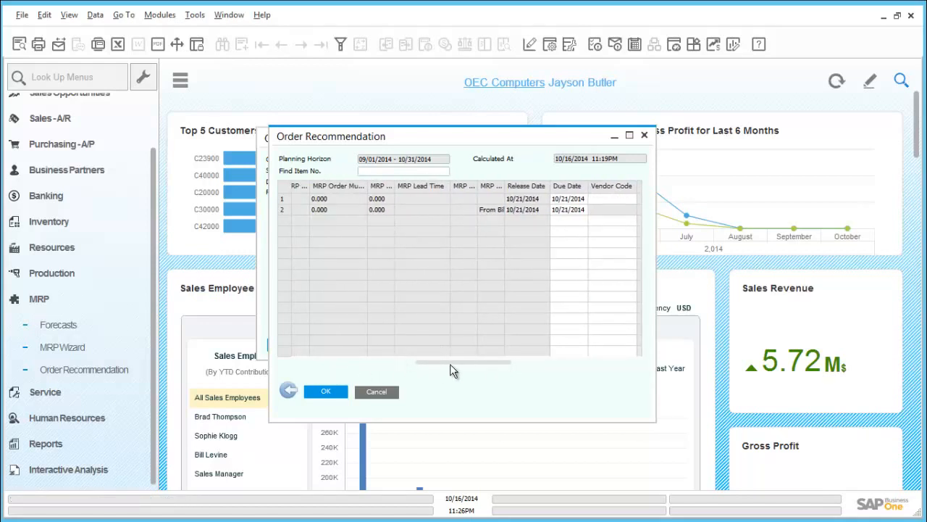
pyautogui.moveTo(439, 362); pyautogui.dragTo(301, 361)
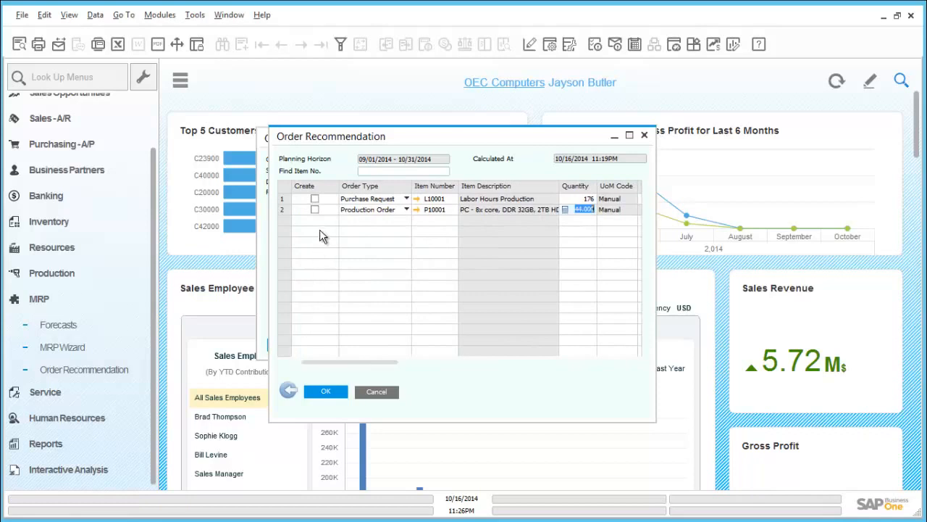
pyautogui.click(315, 210)
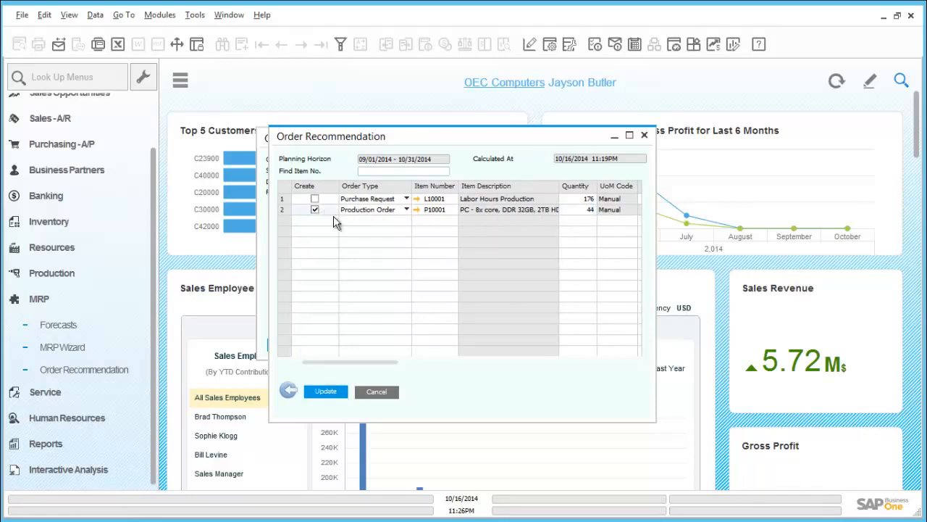
pyautogui.click(342, 393)
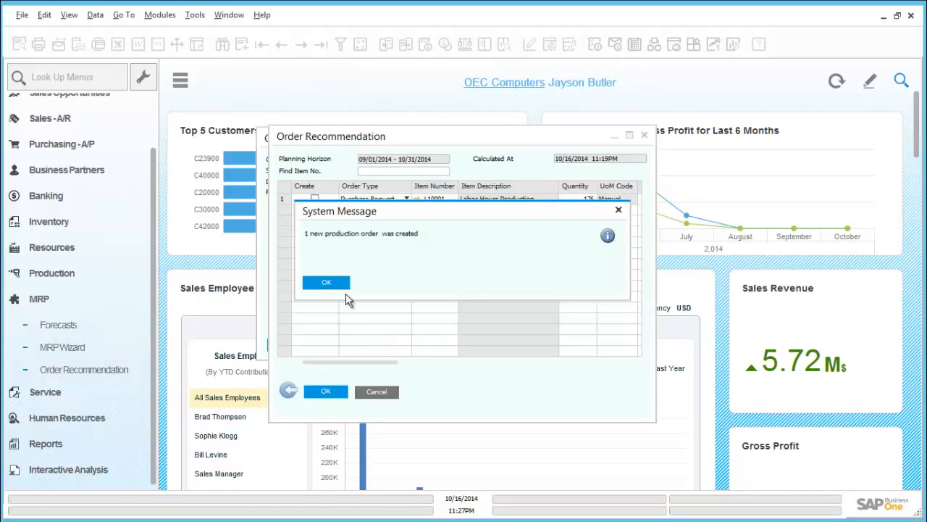
pyautogui.click(326, 282)
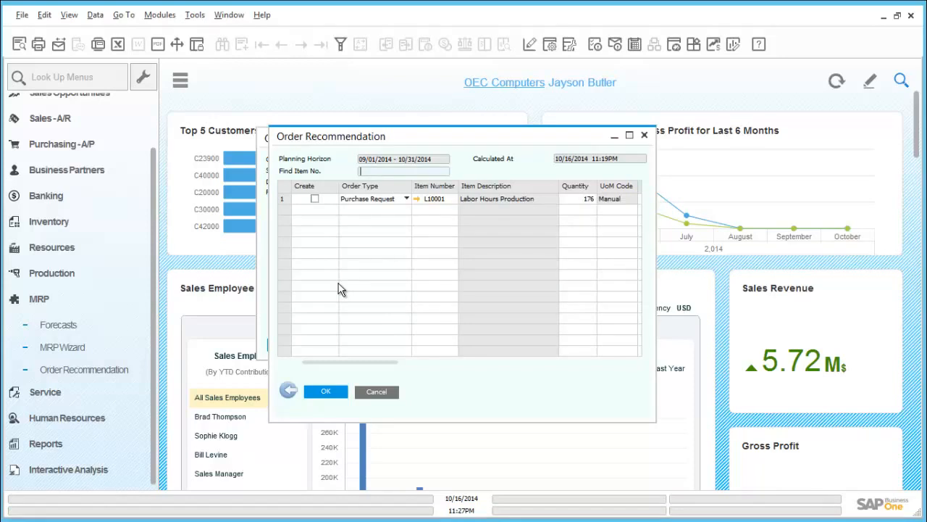
pyautogui.click(337, 393)
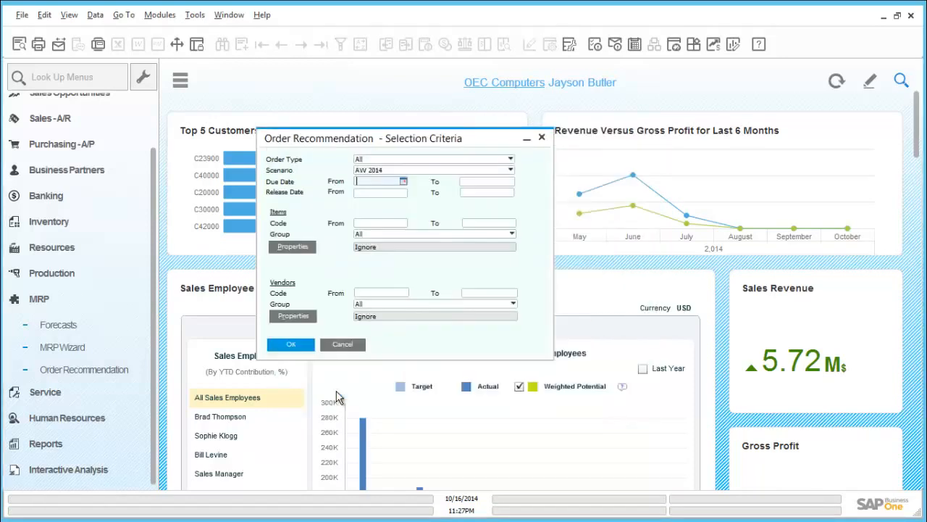
pyautogui.click(343, 345)
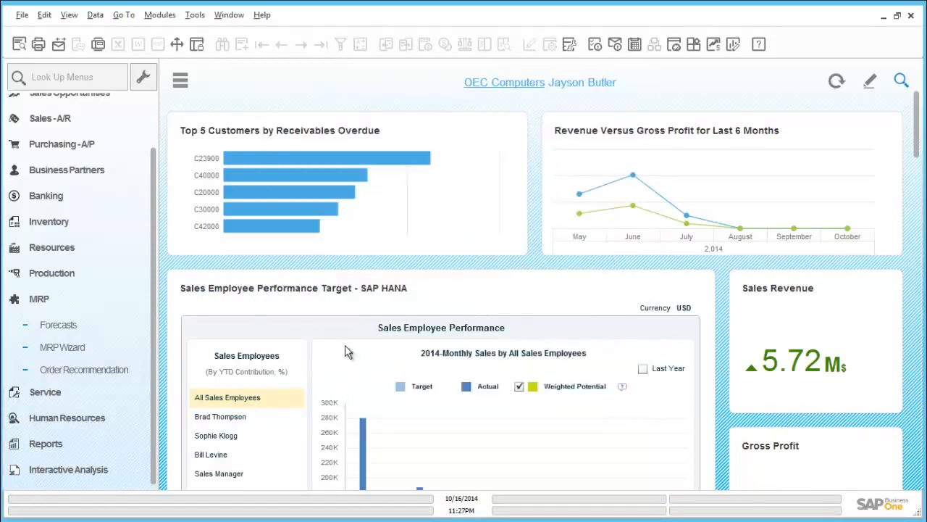
# Find the existing production order for product P10005 by its document number and view its components
pyautogui.click(125, 298)
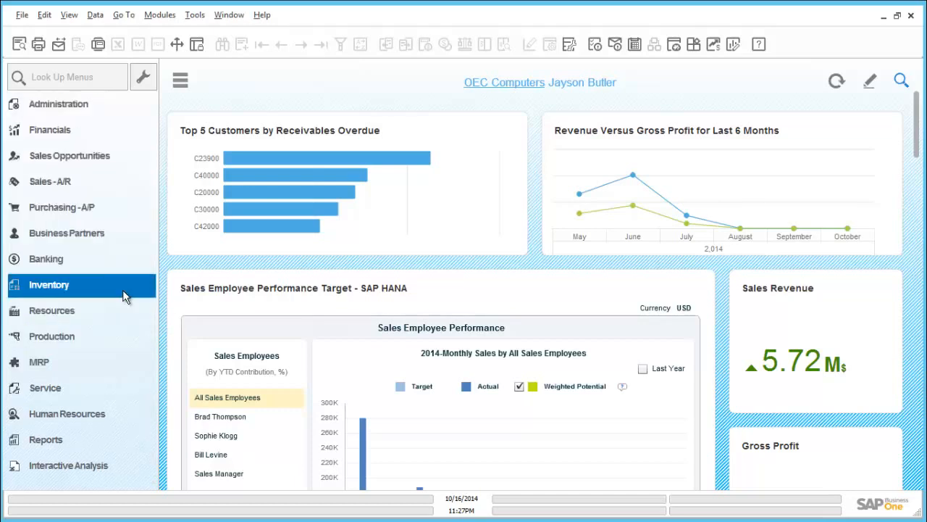
pyautogui.click(52, 337)
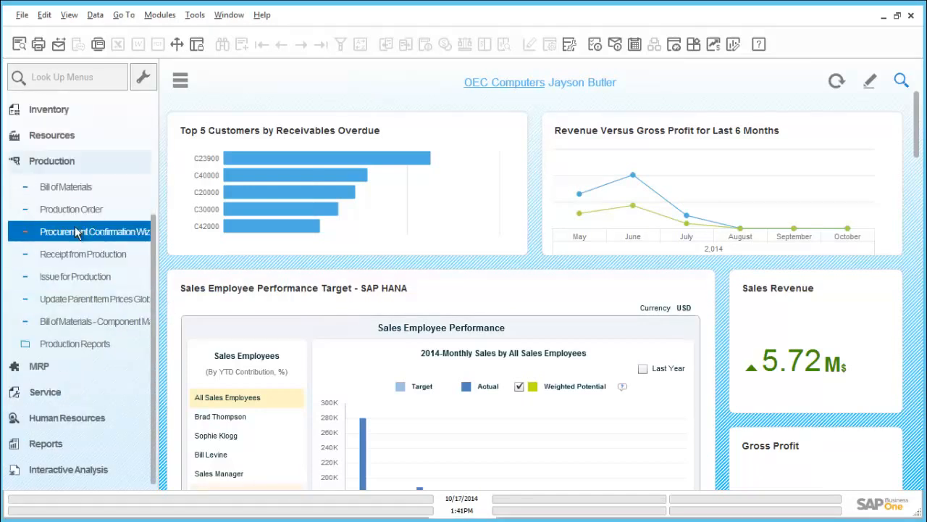
pyautogui.click(79, 211)
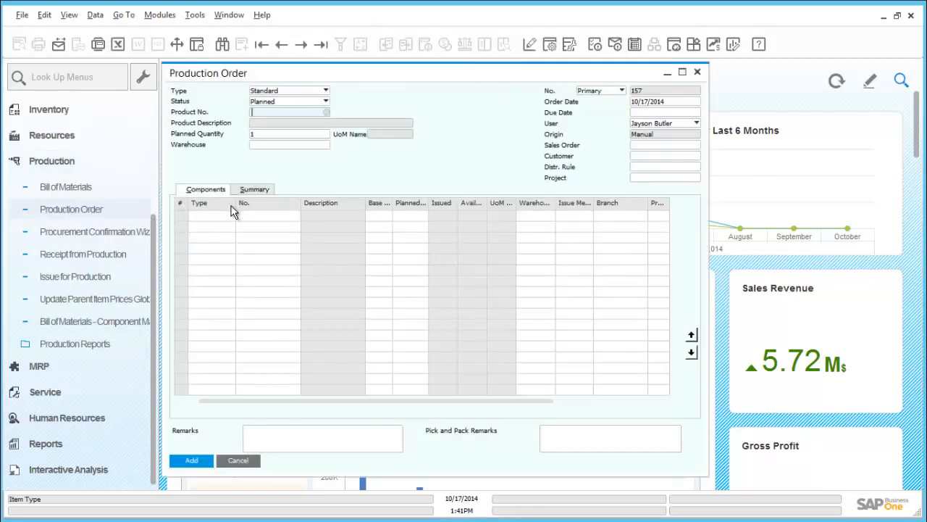
pyautogui.hotkey('ctrl', 'f')
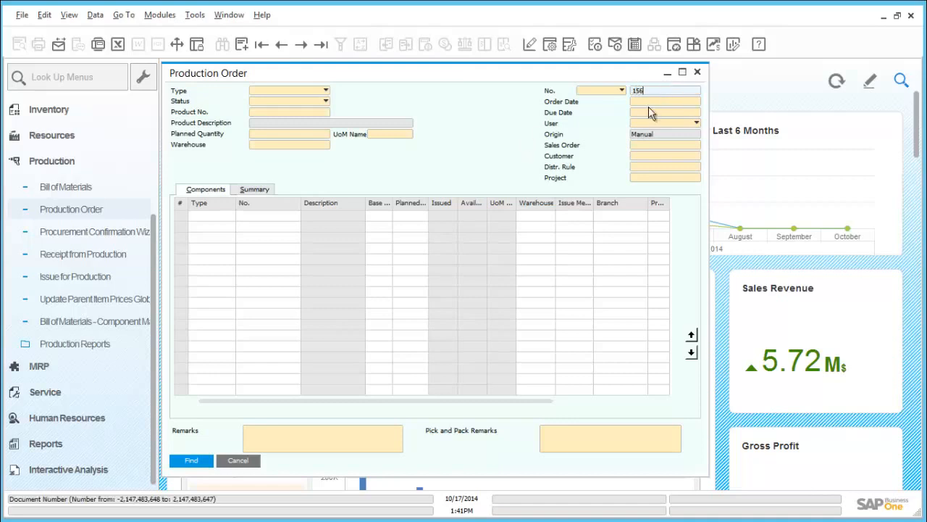
pyautogui.write('156')
pyautogui.click(191, 460)
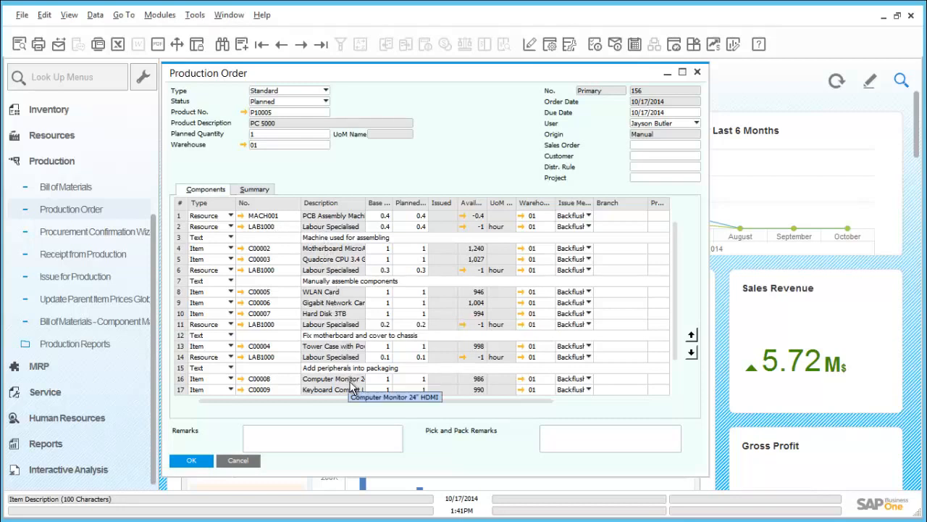
pyautogui.moveTo(675, 333); pyautogui.dragTo(673, 296)
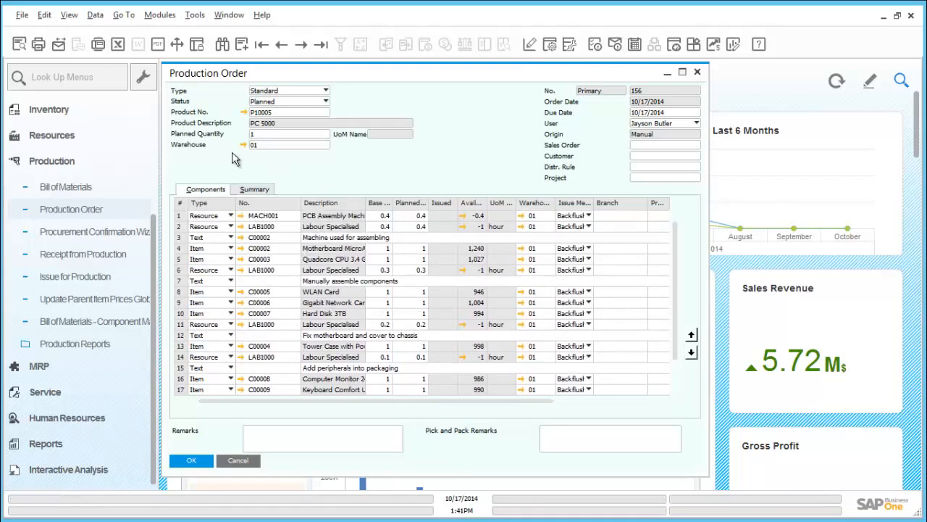
# Review the production order's print preview, and examine the bill of materials of product P10005
pyautogui.click(17, 46)
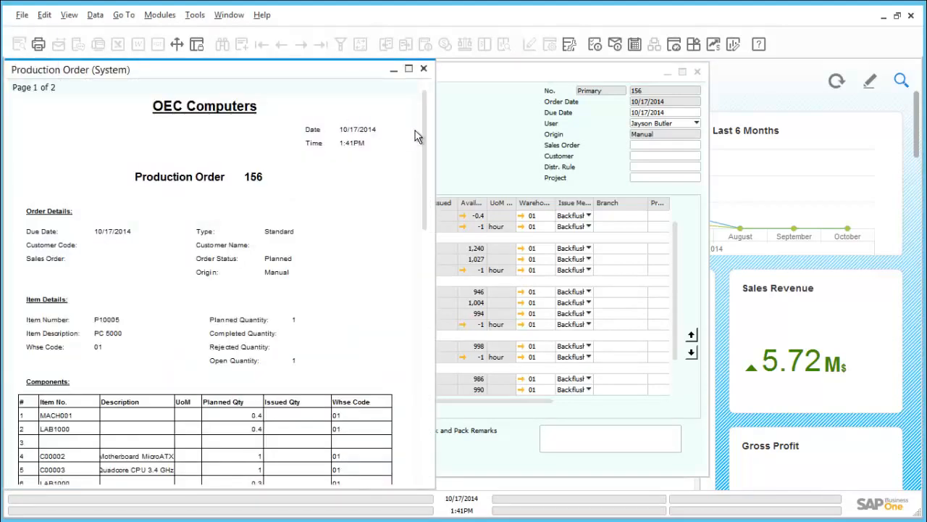
pyautogui.moveTo(427, 136)
pyautogui.mouseDown()
pyautogui.moveTo(428, 202)
pyautogui.moveTo(425, 128)
pyautogui.mouseUp()
pyautogui.click(423, 68)
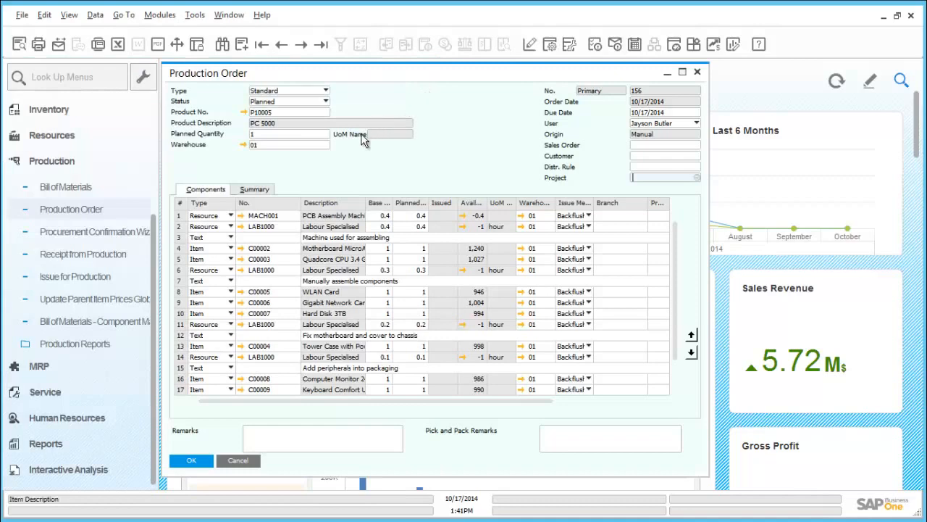
pyautogui.click(245, 113)
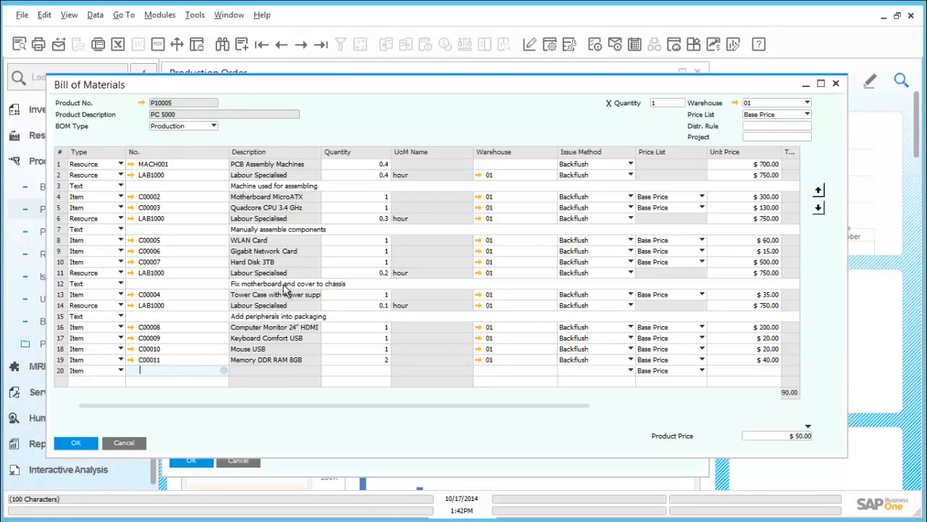
pyautogui.click(74, 444)
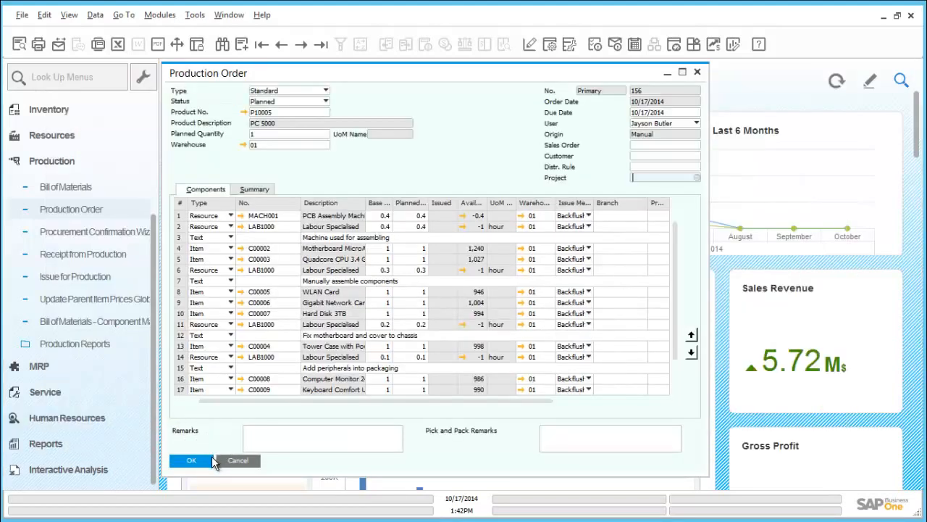
# Set the status of the P10005 production order to Released and save the update
pyautogui.click(294, 102)
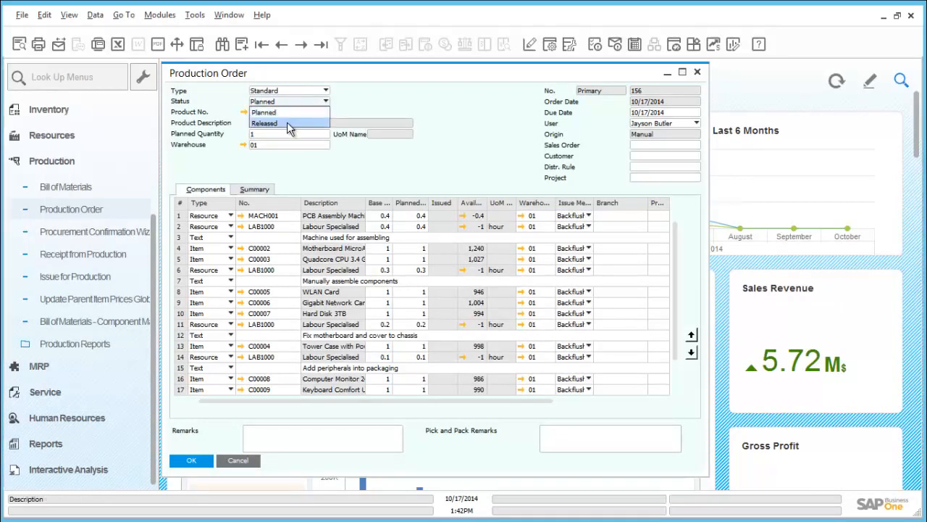
pyautogui.click(288, 125)
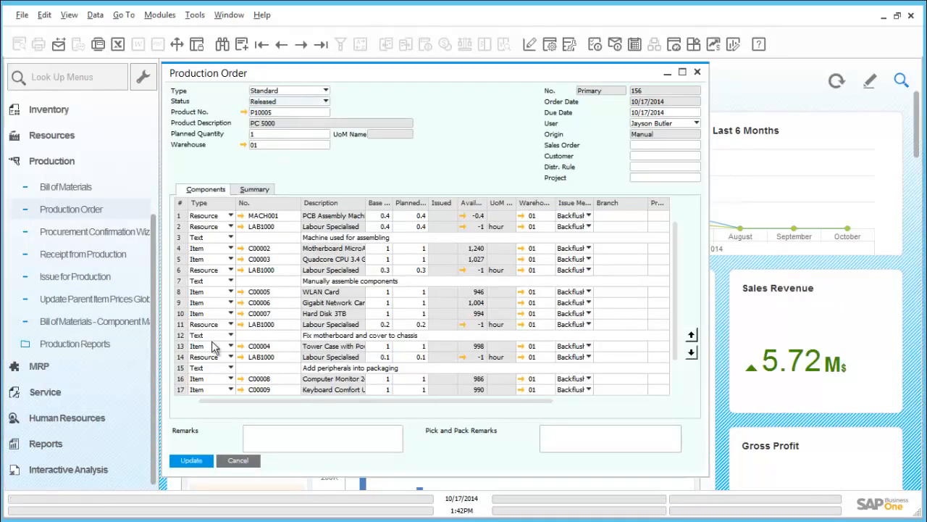
pyautogui.click(186, 466)
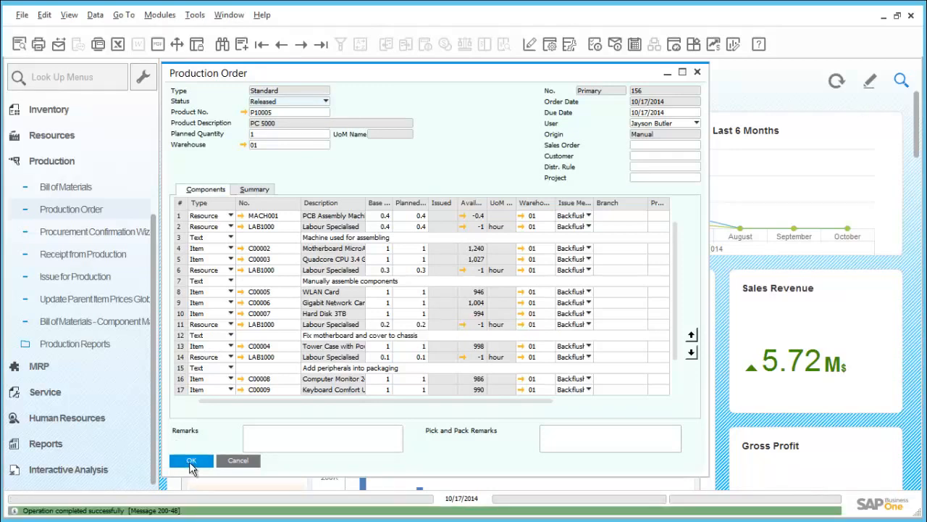
pyautogui.click(191, 463)
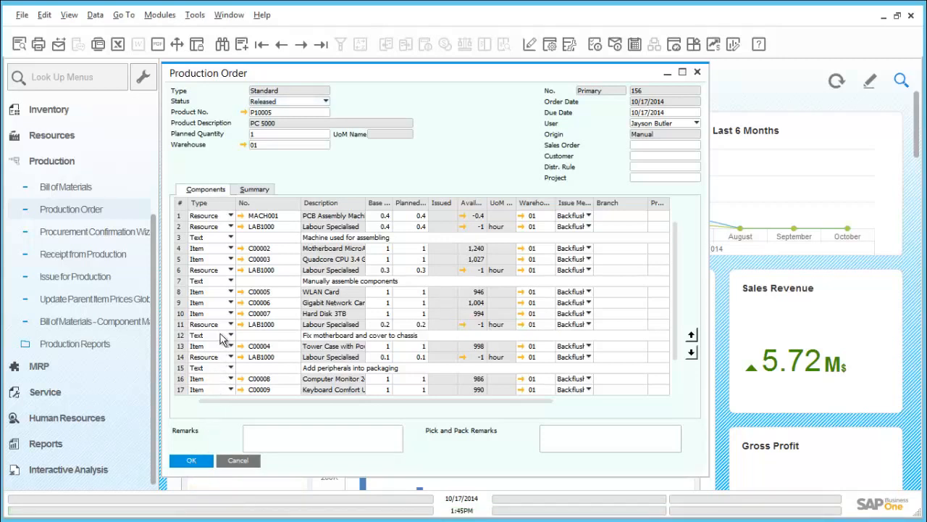
# Examine the capacity and planning data of machine resource MACH001 from the production order's first component line
pyautogui.click(241, 216)
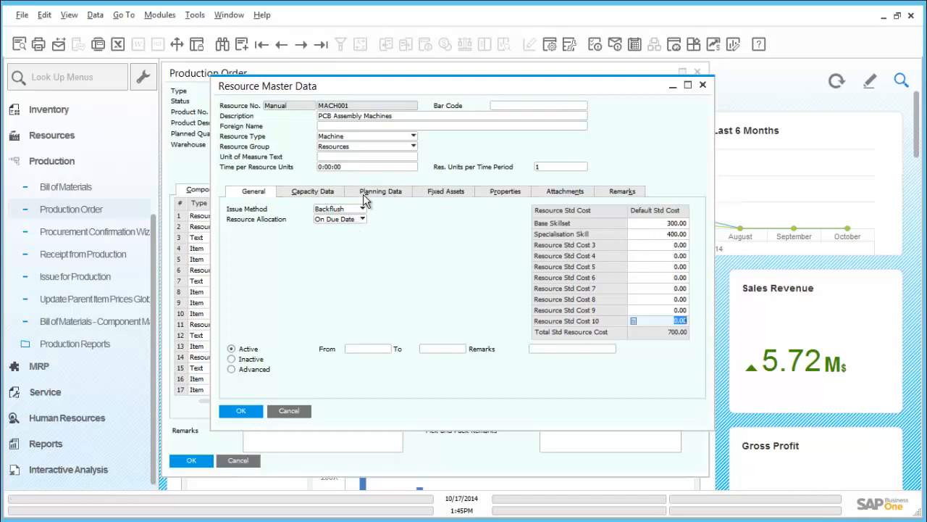
pyautogui.click(328, 192)
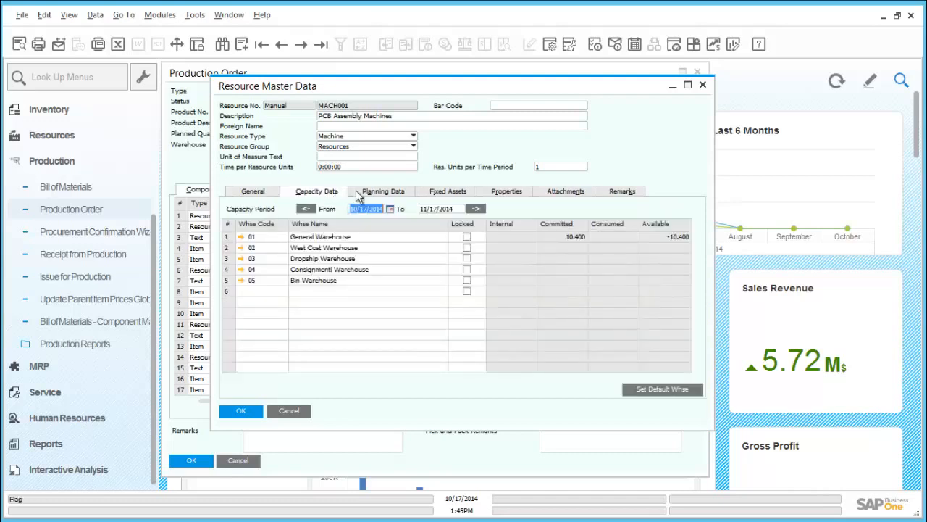
pyautogui.click(373, 194)
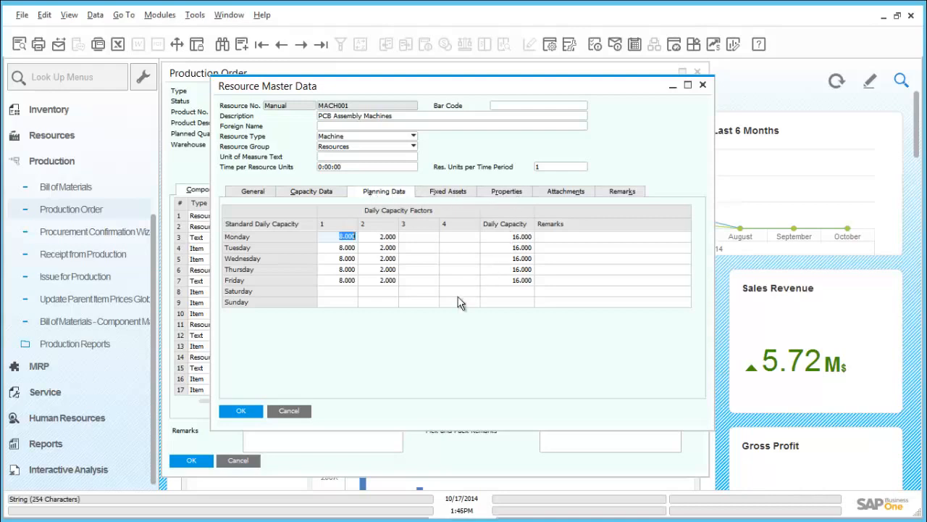
pyautogui.click(241, 411)
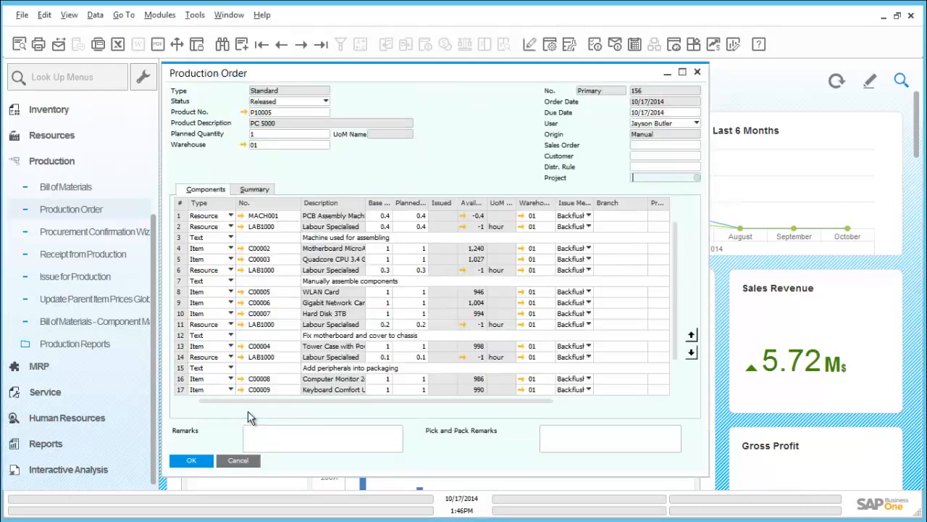
# Examine the capacity and planning data of labour resource LAB1000, and close the production order
pyautogui.click(241, 228)
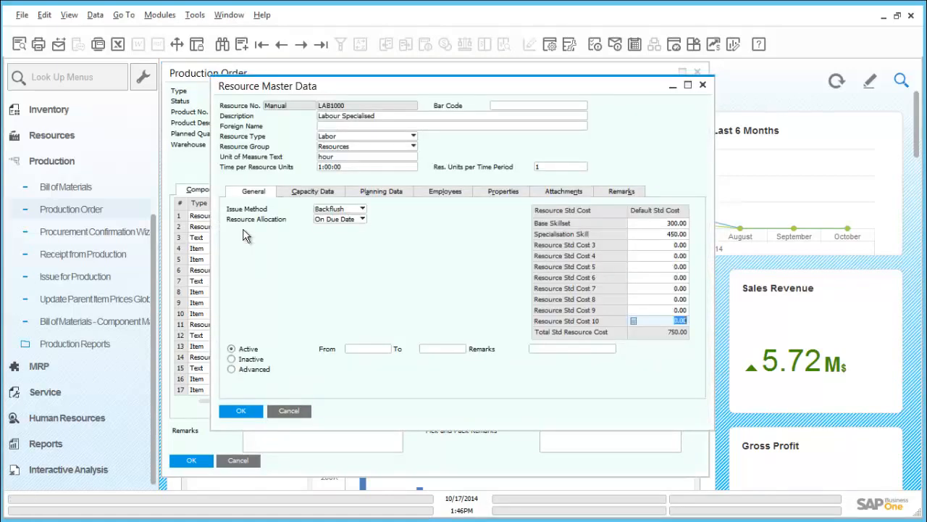
pyautogui.click(314, 195)
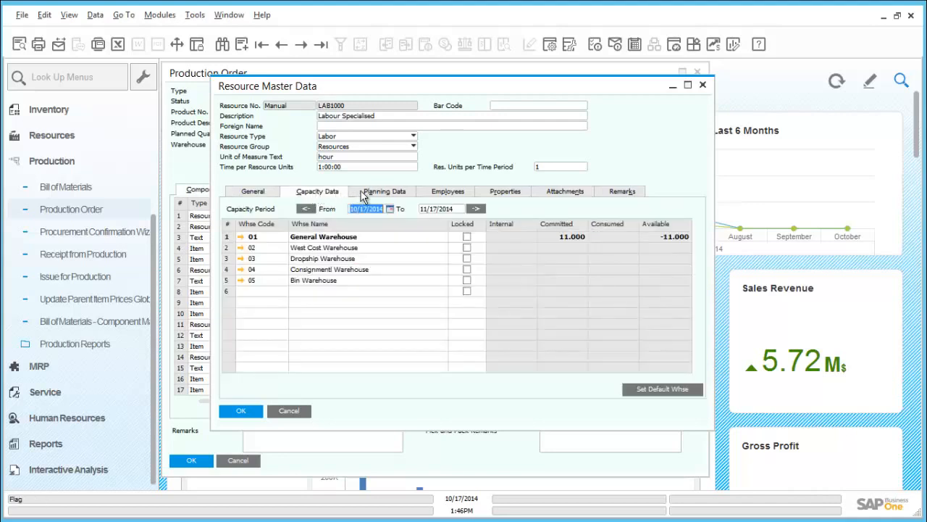
pyautogui.click(364, 195)
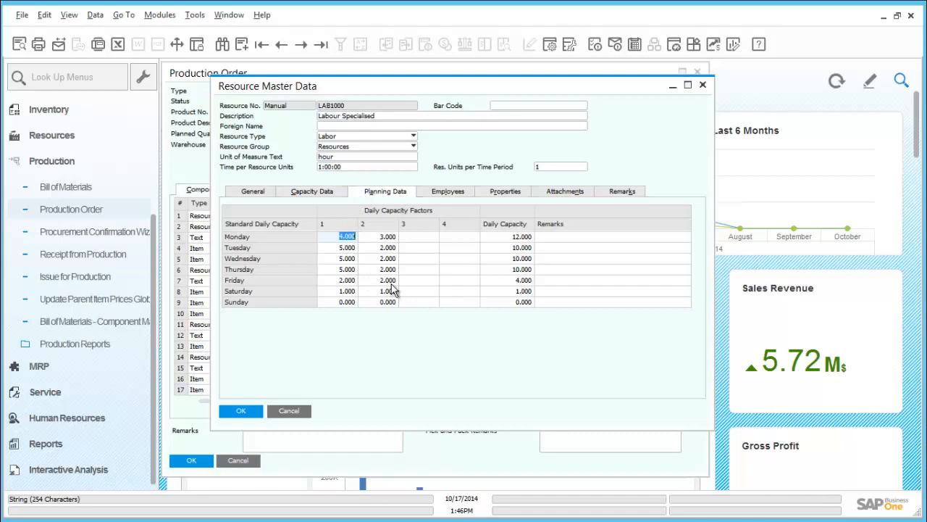
pyautogui.click(246, 411)
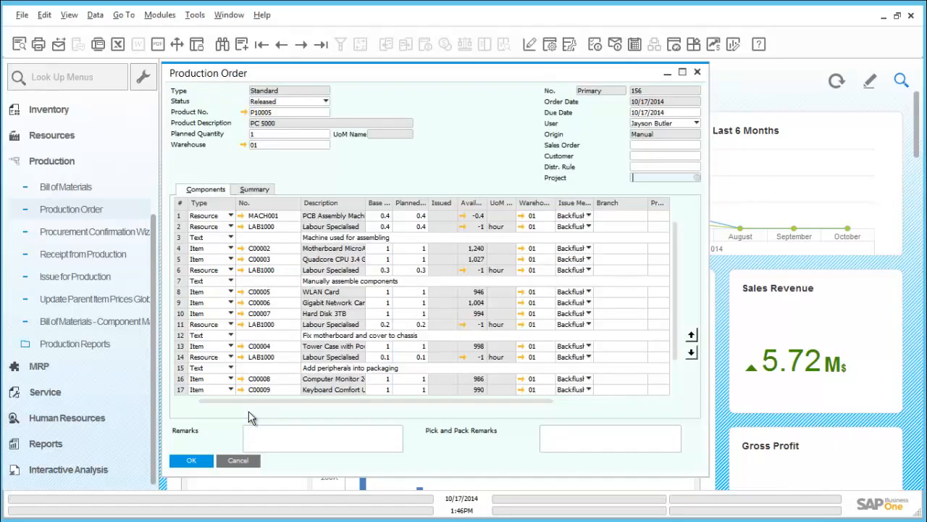
pyautogui.click(192, 461)
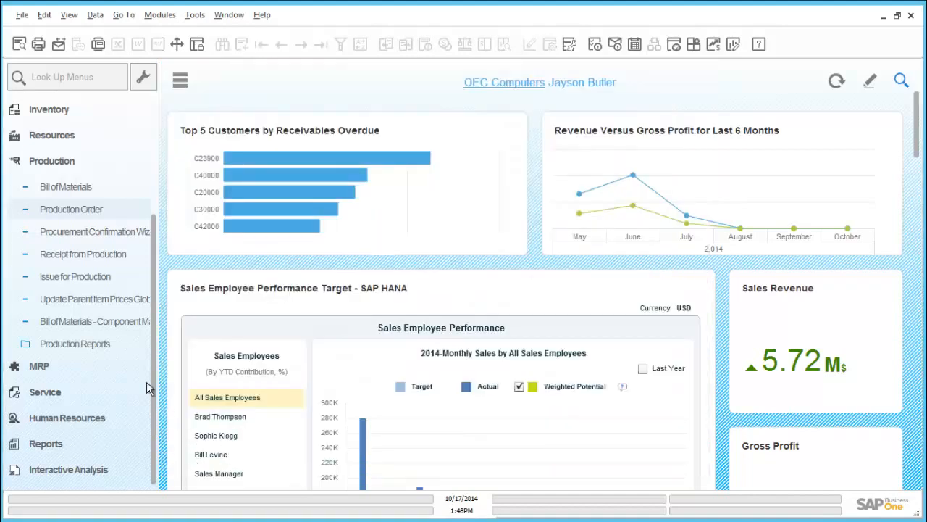
# Open the production Open Items List for production orders, check the status of the most recent orders, and close it
pyautogui.click(83, 346)
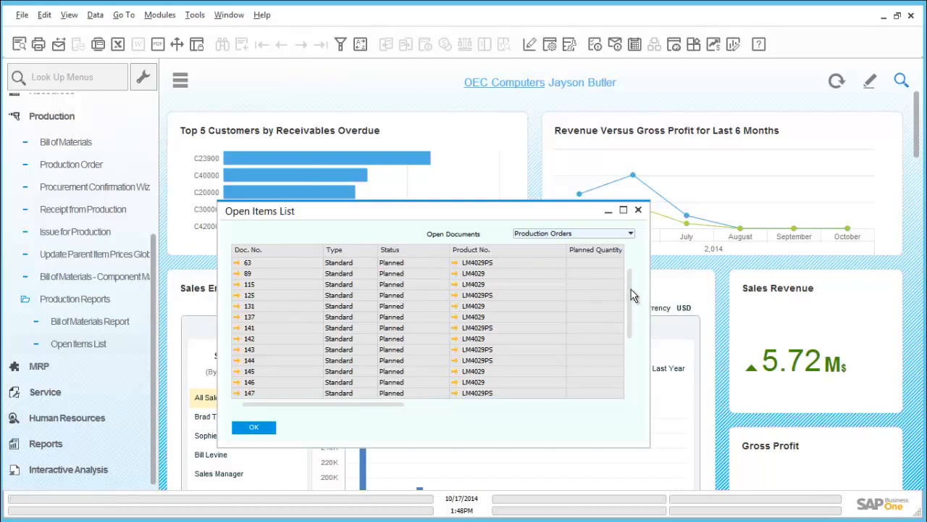
pyautogui.scroll(-3, 630, 288)
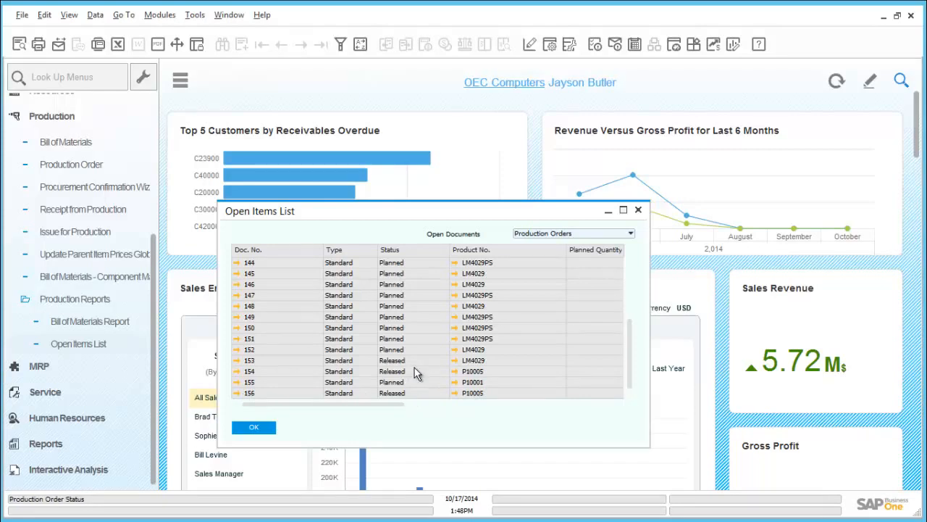
pyautogui.click(264, 429)
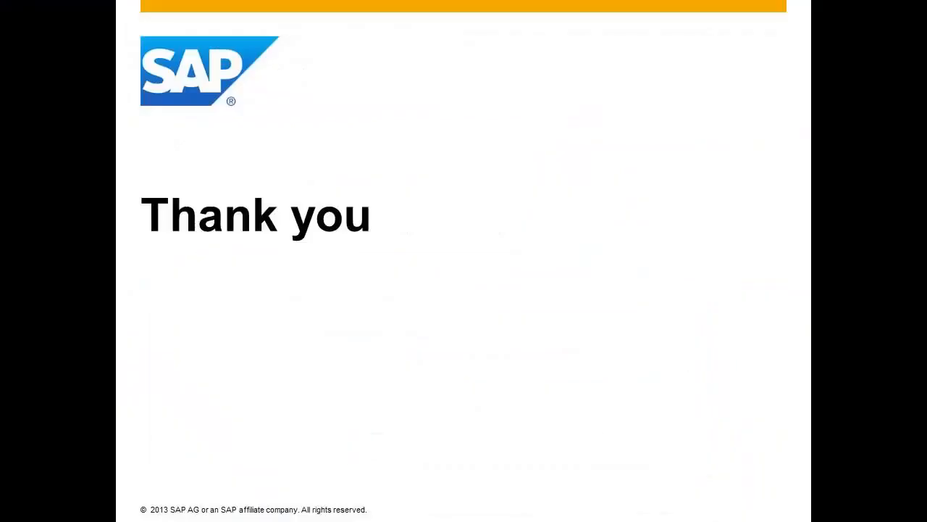